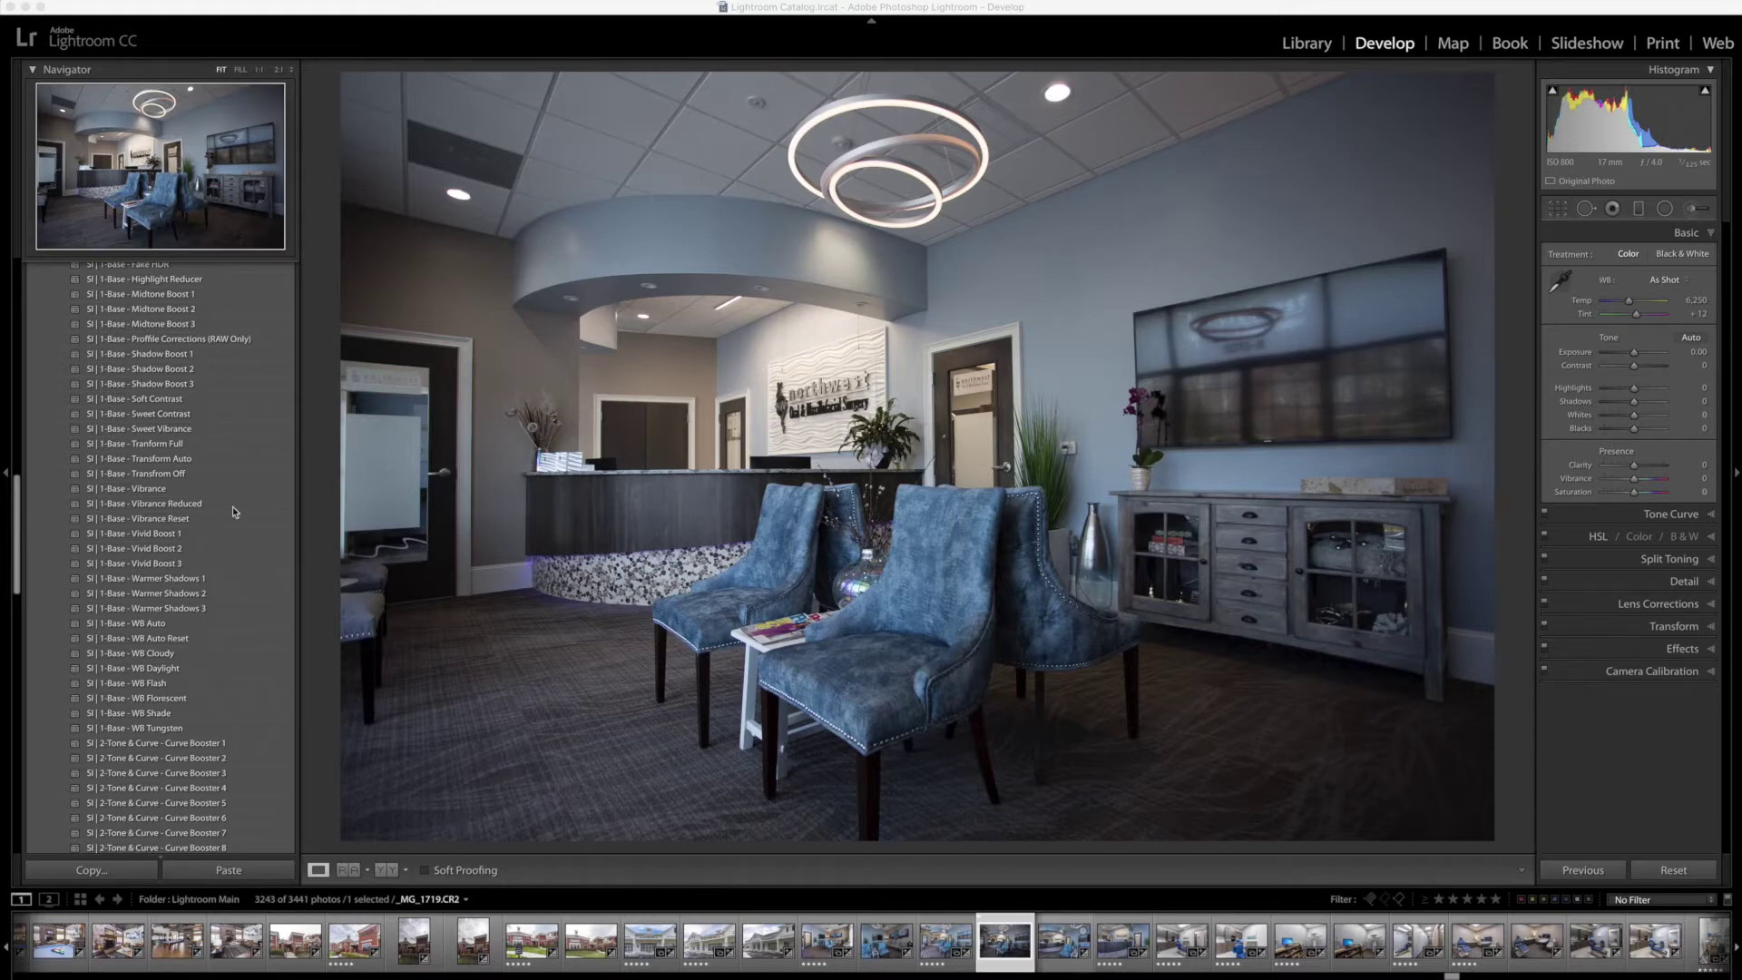
Apply the SI | 1-Base - Shadow Boost 2 preset to brighten the shadows.
{"action": "scroll", "coordinate": [125, 488], "scroll_direction": "up", "scroll_amount": 2}
{"action": "scroll", "coordinate": [125, 489], "scroll_direction": "up", "scroll_amount": 15}
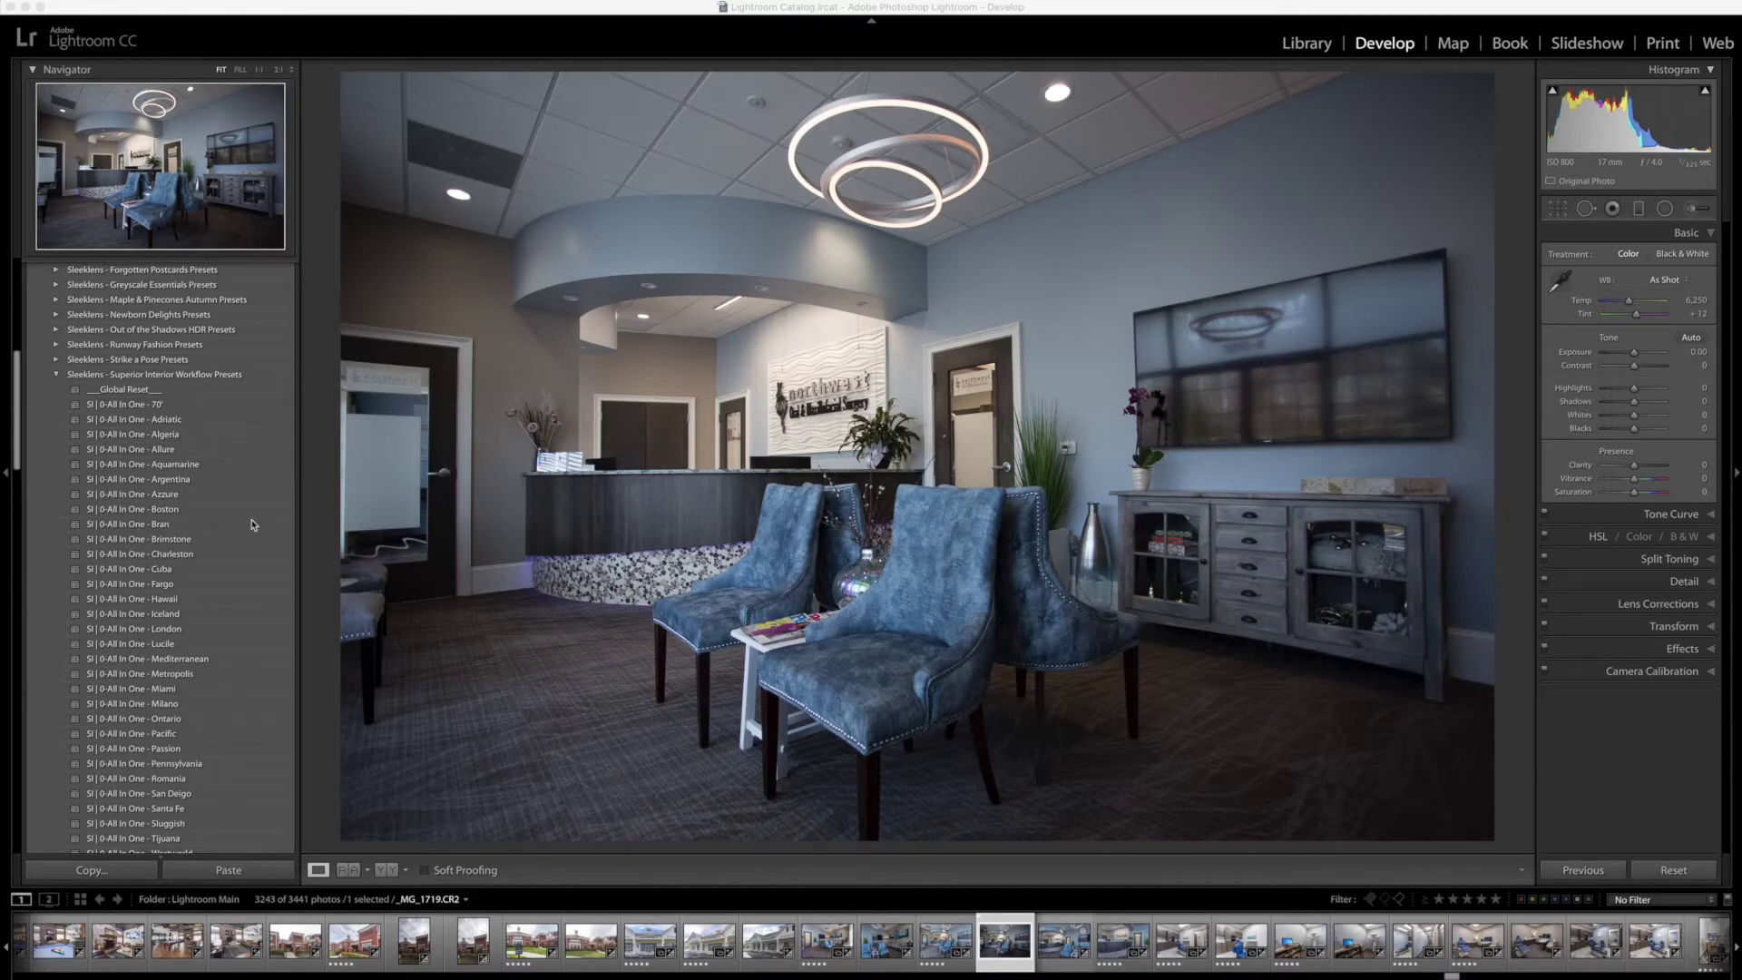
{"action": "scroll", "coordinate": [141, 519], "scroll_direction": "down", "scroll_amount": 4}
{"action": "scroll", "coordinate": [142, 519], "scroll_direction": "down", "scroll_amount": 2}
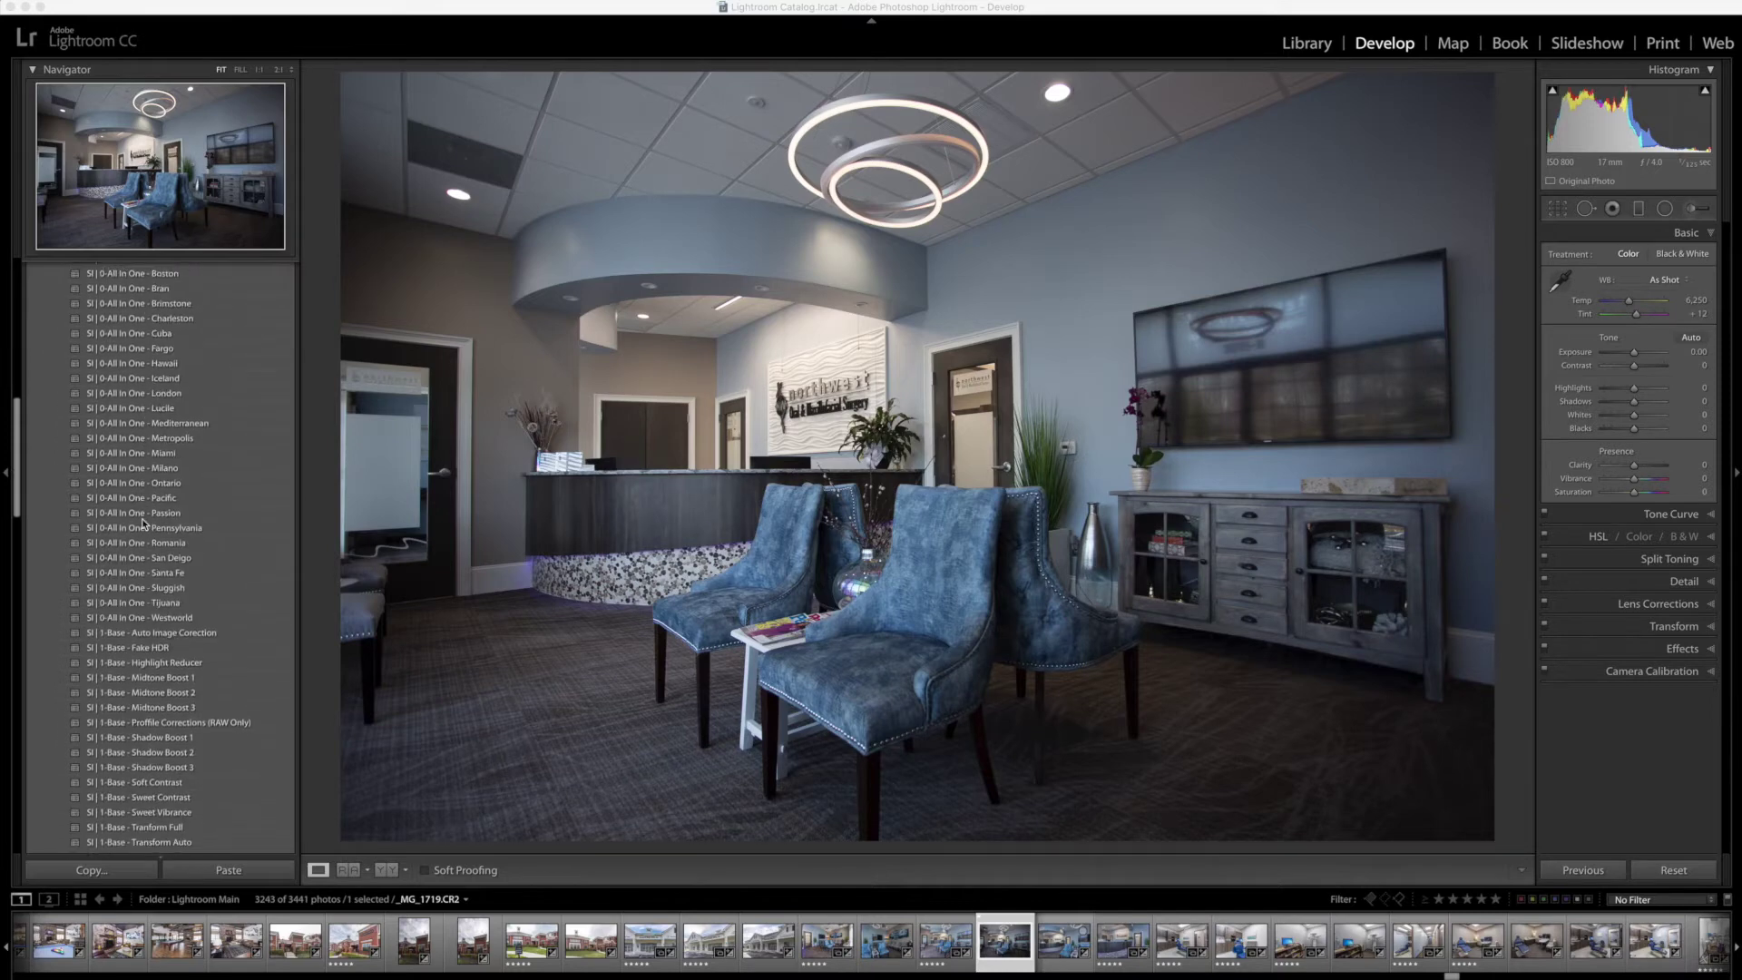
{"action": "scroll", "coordinate": [165, 711], "scroll_direction": "down", "scroll_amount": 2}
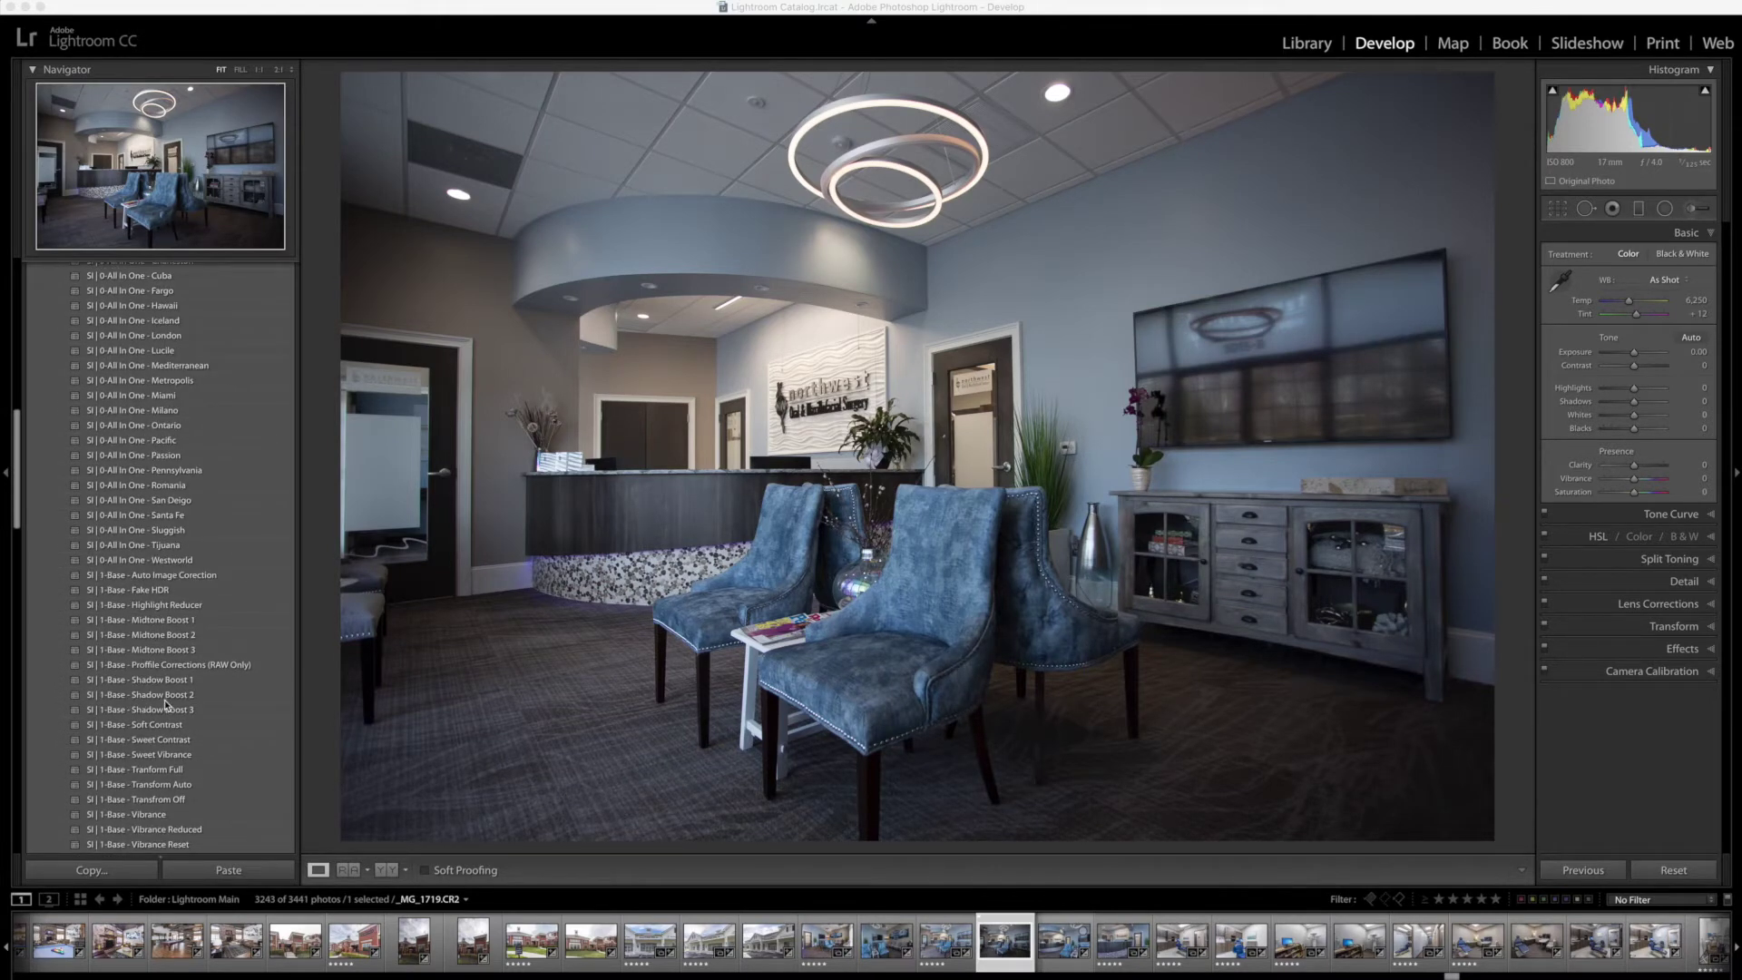
{"action": "left_click", "coordinate": [165, 697]}
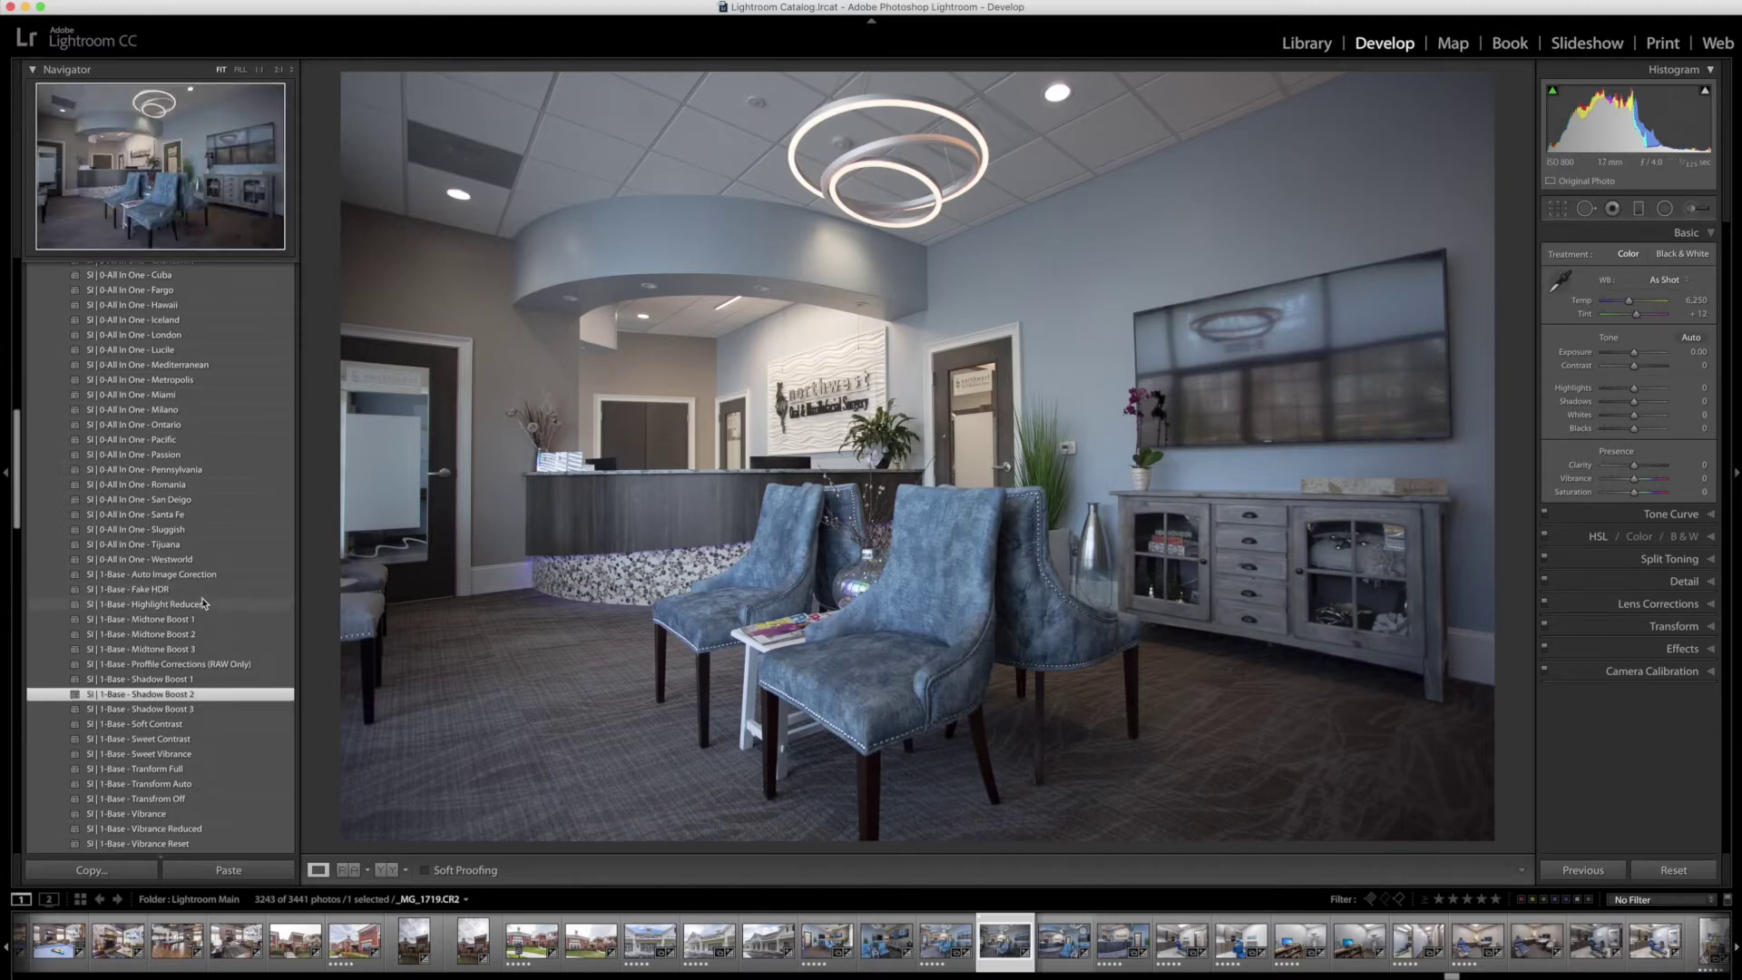
Warm the shadows with the SI | 1-Base - Warmer Shadows 1 preset.
{"action": "scroll", "coordinate": [205, 603], "scroll_direction": "down", "scroll_amount": 3}
{"action": "scroll", "coordinate": [204, 603], "scroll_direction": "down", "scroll_amount": 2}
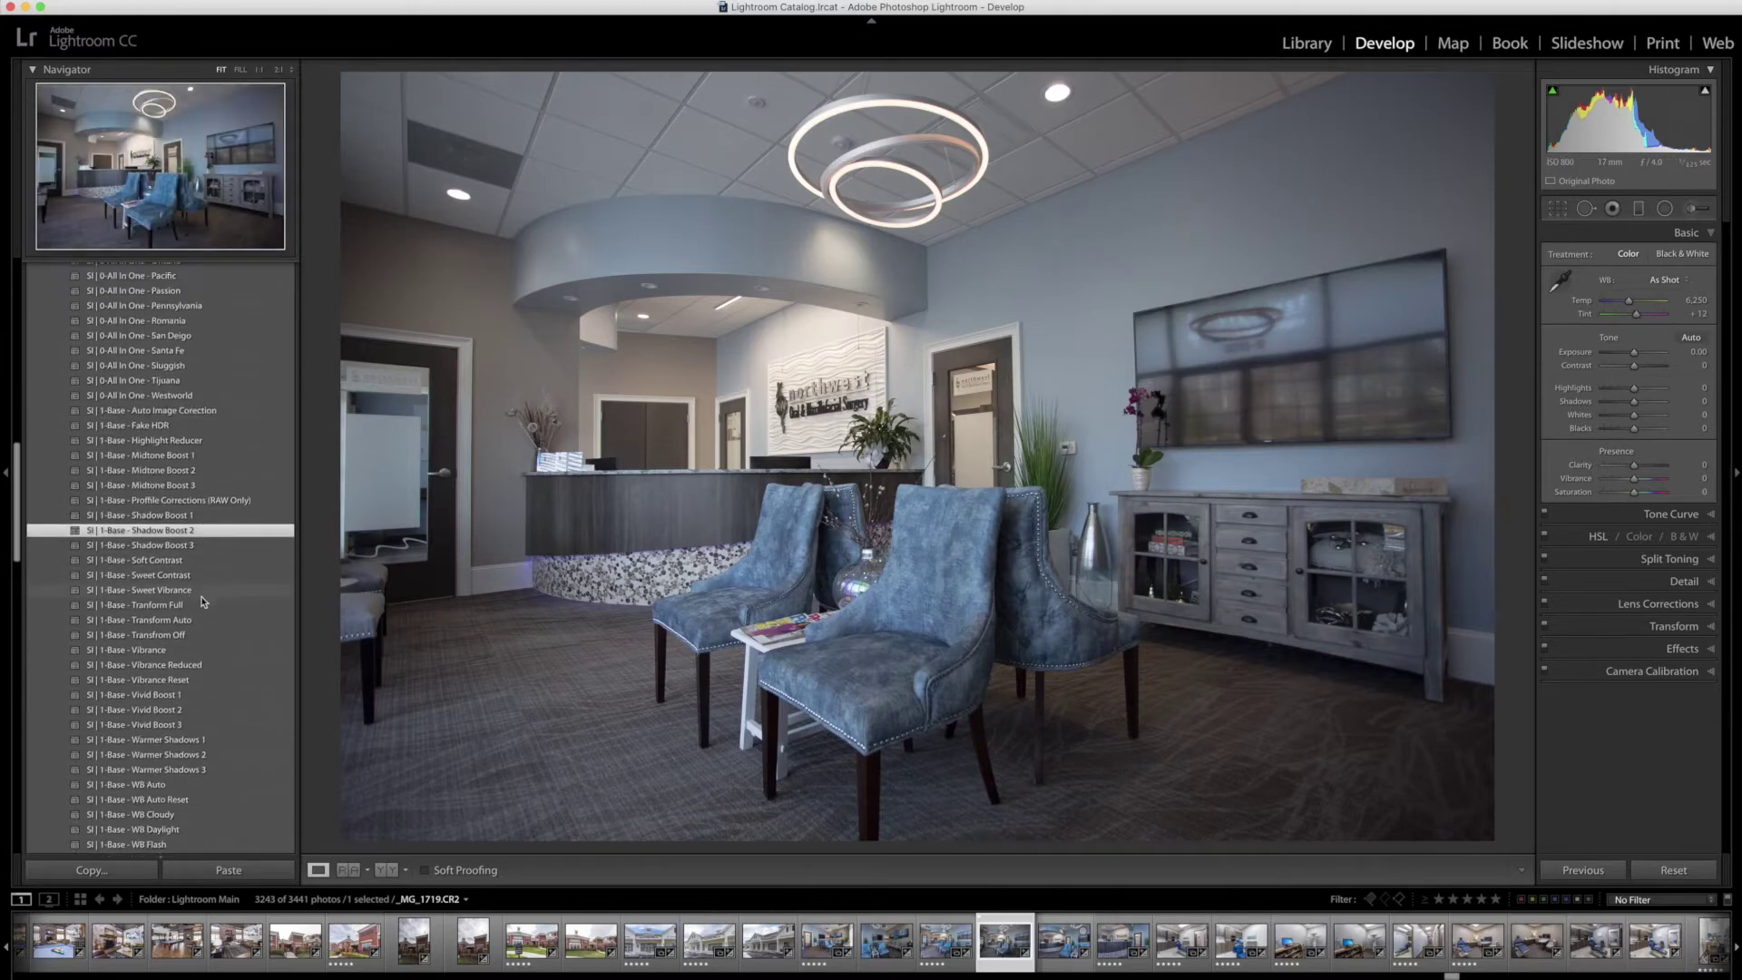
{"action": "left_click", "coordinate": [178, 742]}
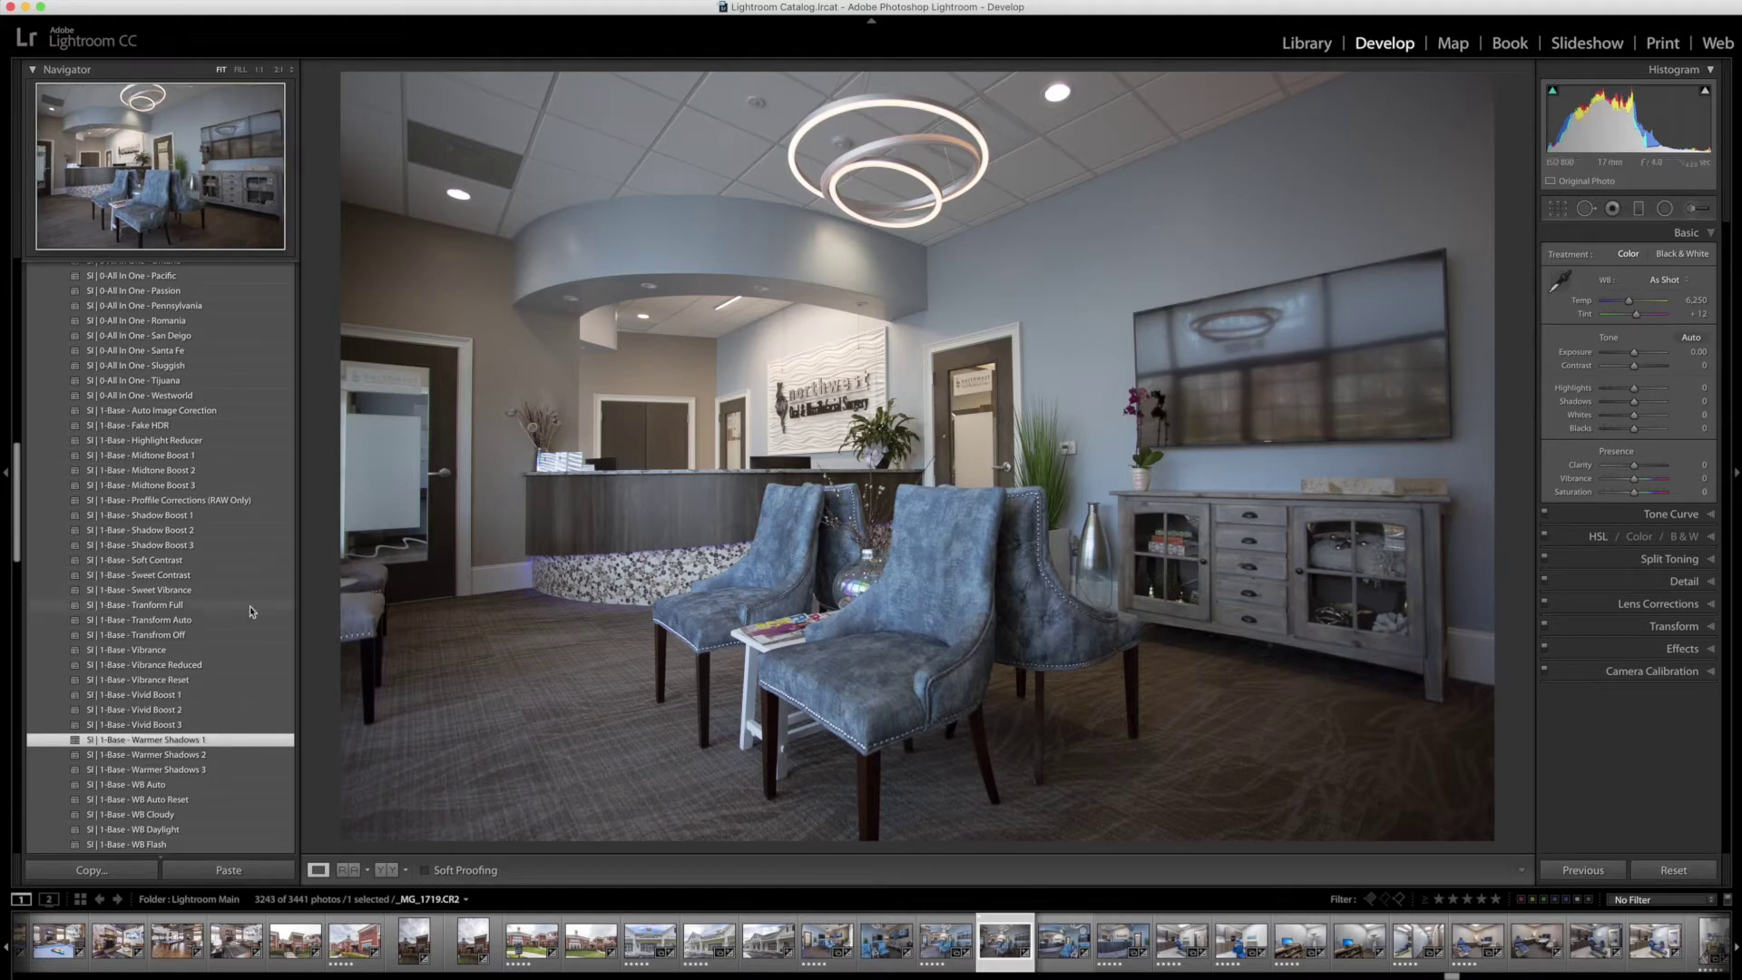
Apply SI | 6-Movable Light - Warm Lights 1 to add radial warm-light spots.
{"action": "scroll", "coordinate": [253, 611], "scroll_direction": "down", "scroll_amount": 10}
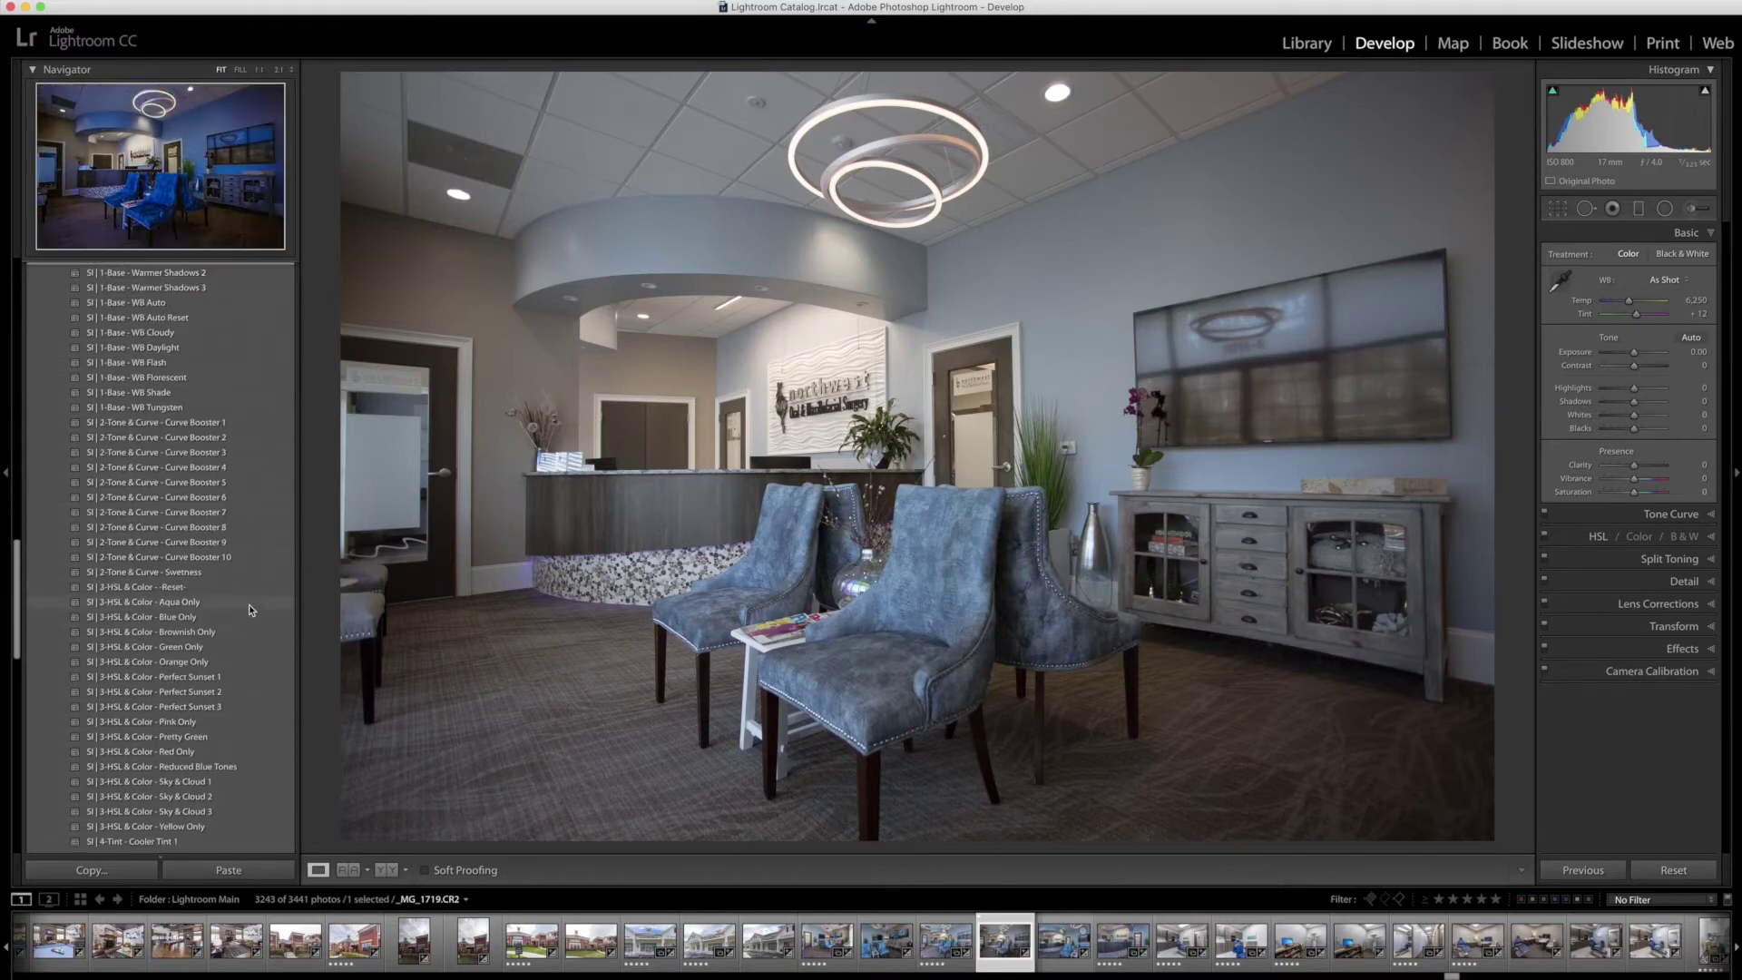
{"action": "scroll", "coordinate": [155, 667], "scroll_direction": "down", "scroll_amount": 8}
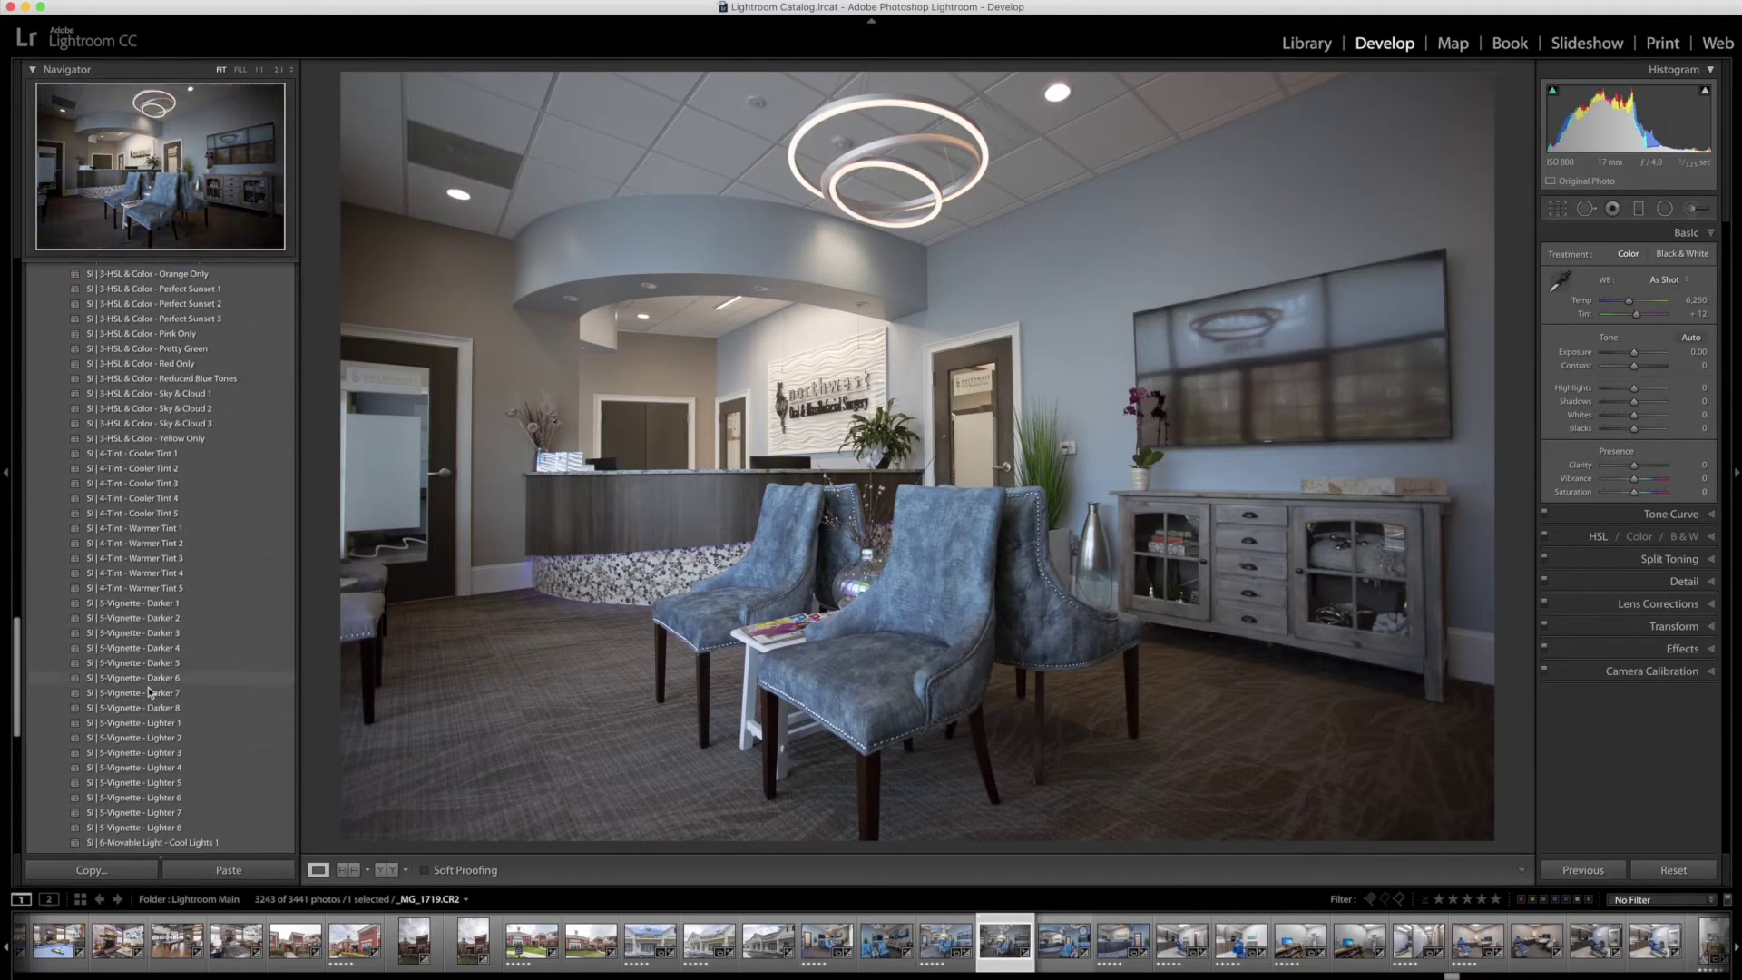
{"action": "scroll", "coordinate": [150, 693], "scroll_direction": "down", "scroll_amount": 3}
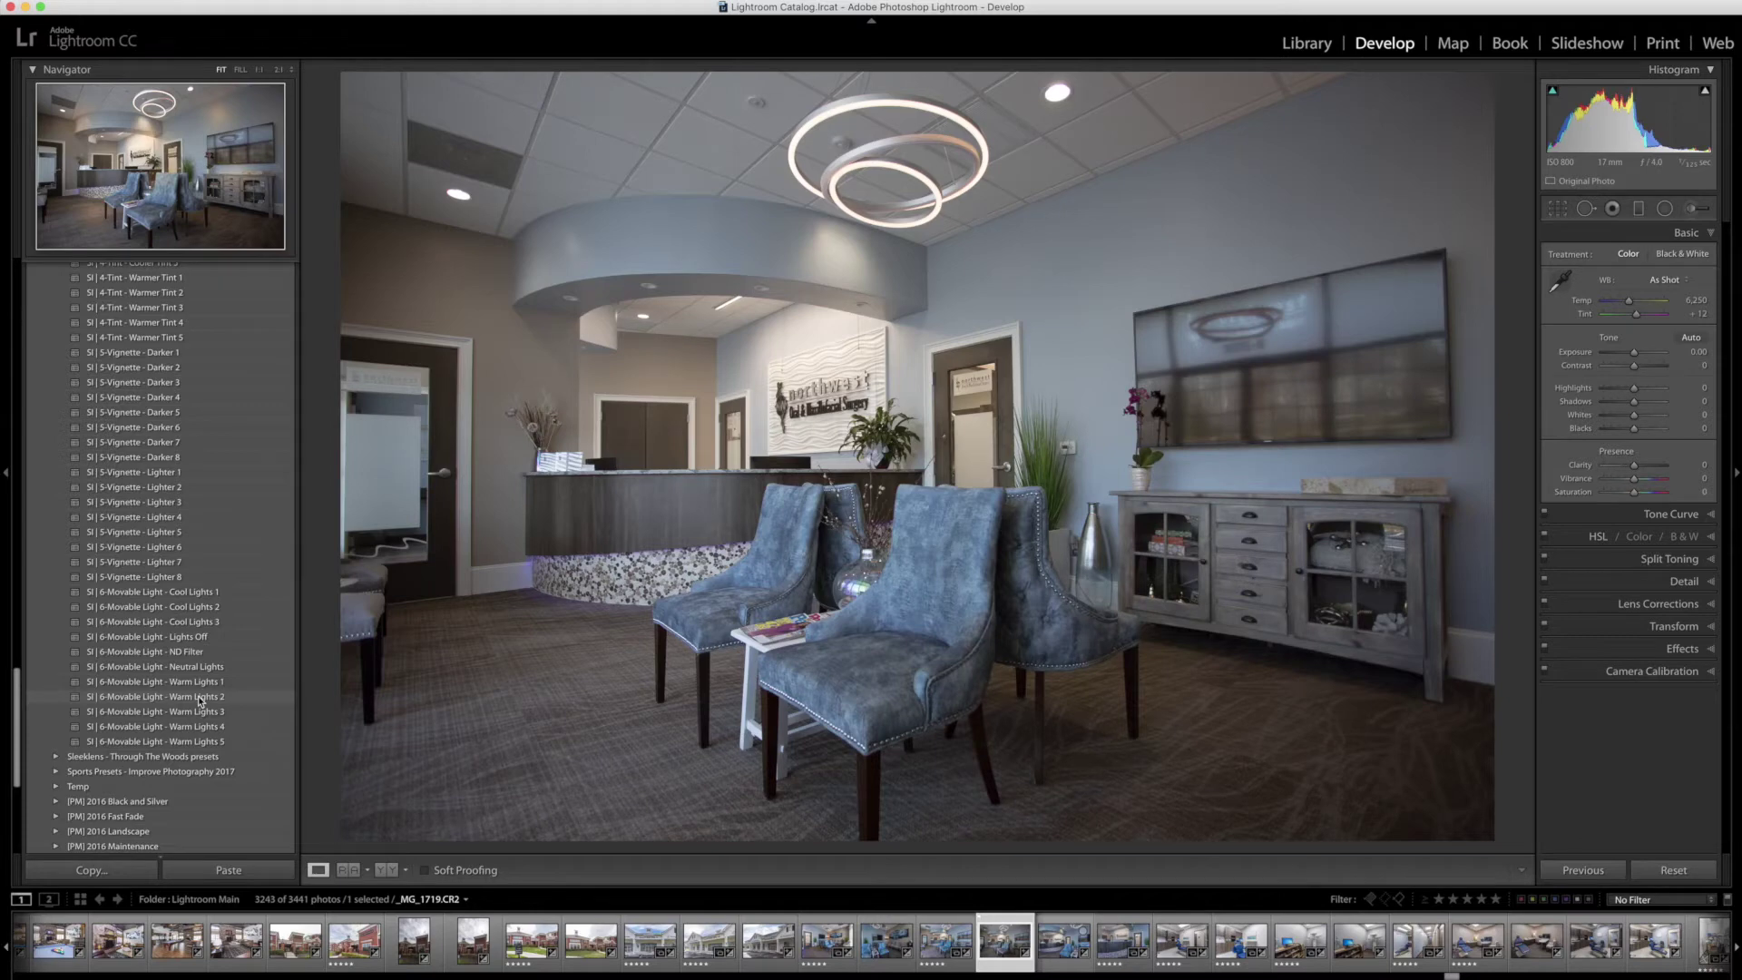
{"action": "left_click", "coordinate": [200, 686]}
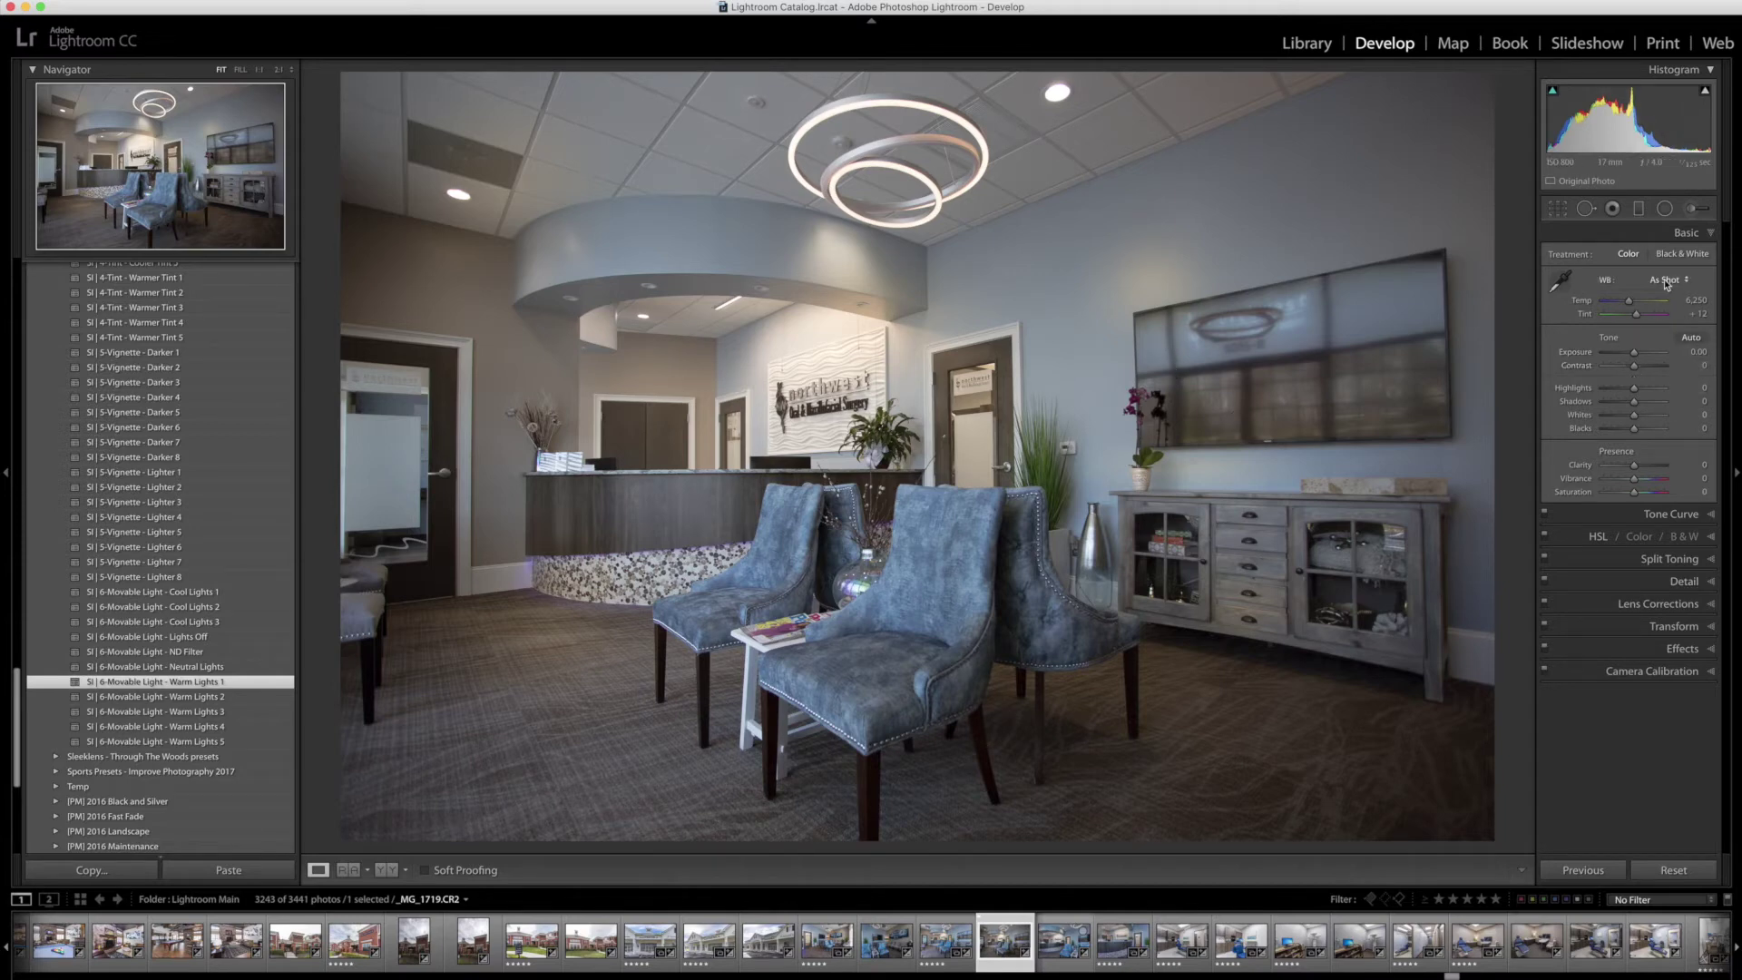
{"action": "left_click", "coordinate": [1666, 210]}
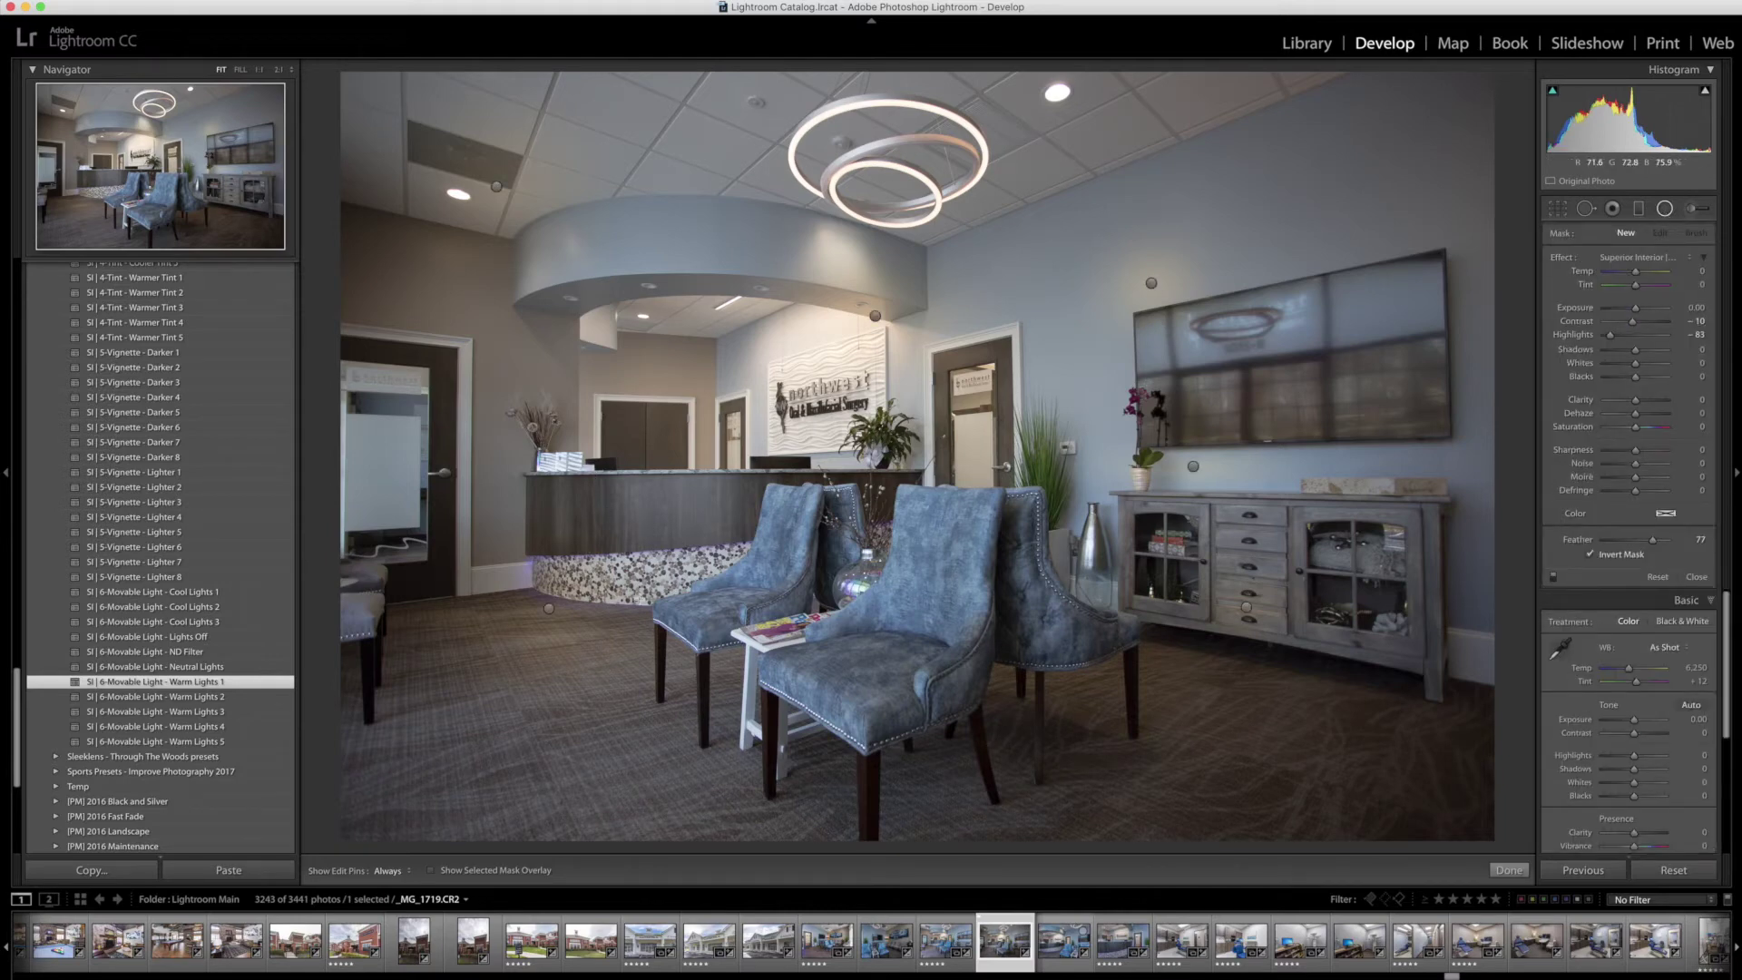
Shift the top-left and soffit warm-light filters left and move the TV's filter onto the soffit.
{"action": "left_click", "coordinate": [498, 188]}
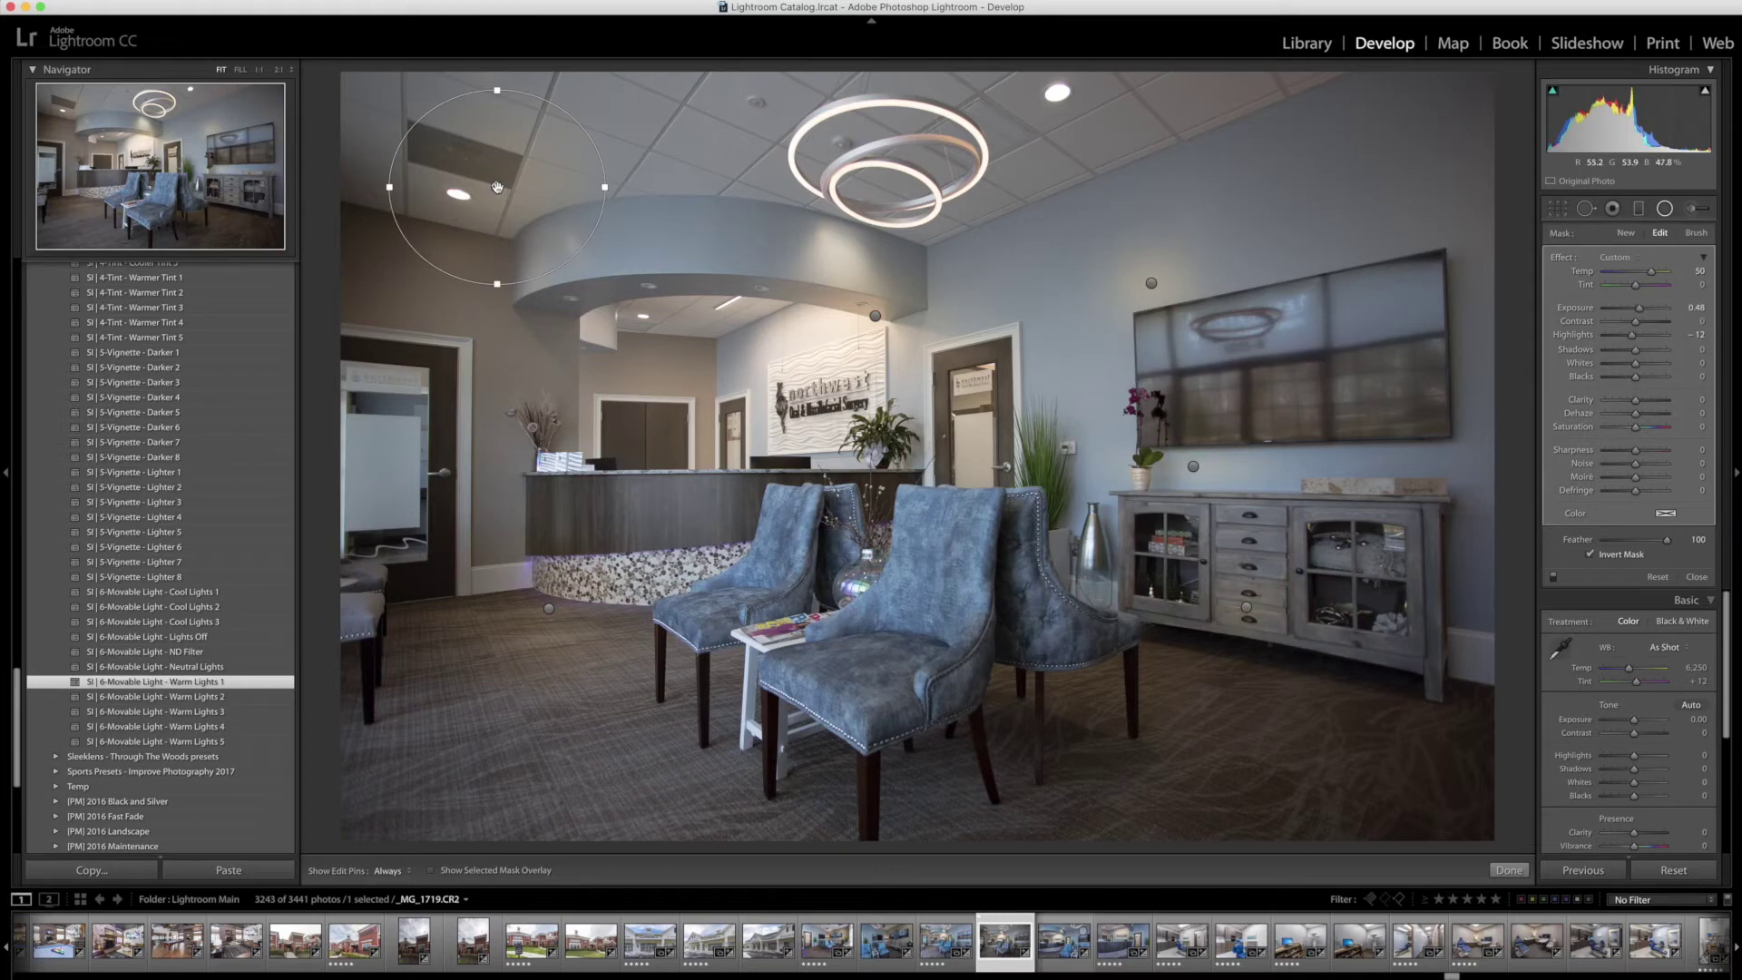
{"action": "left_click_drag", "start_coordinate": [485, 194], "coordinate": [453, 194]}
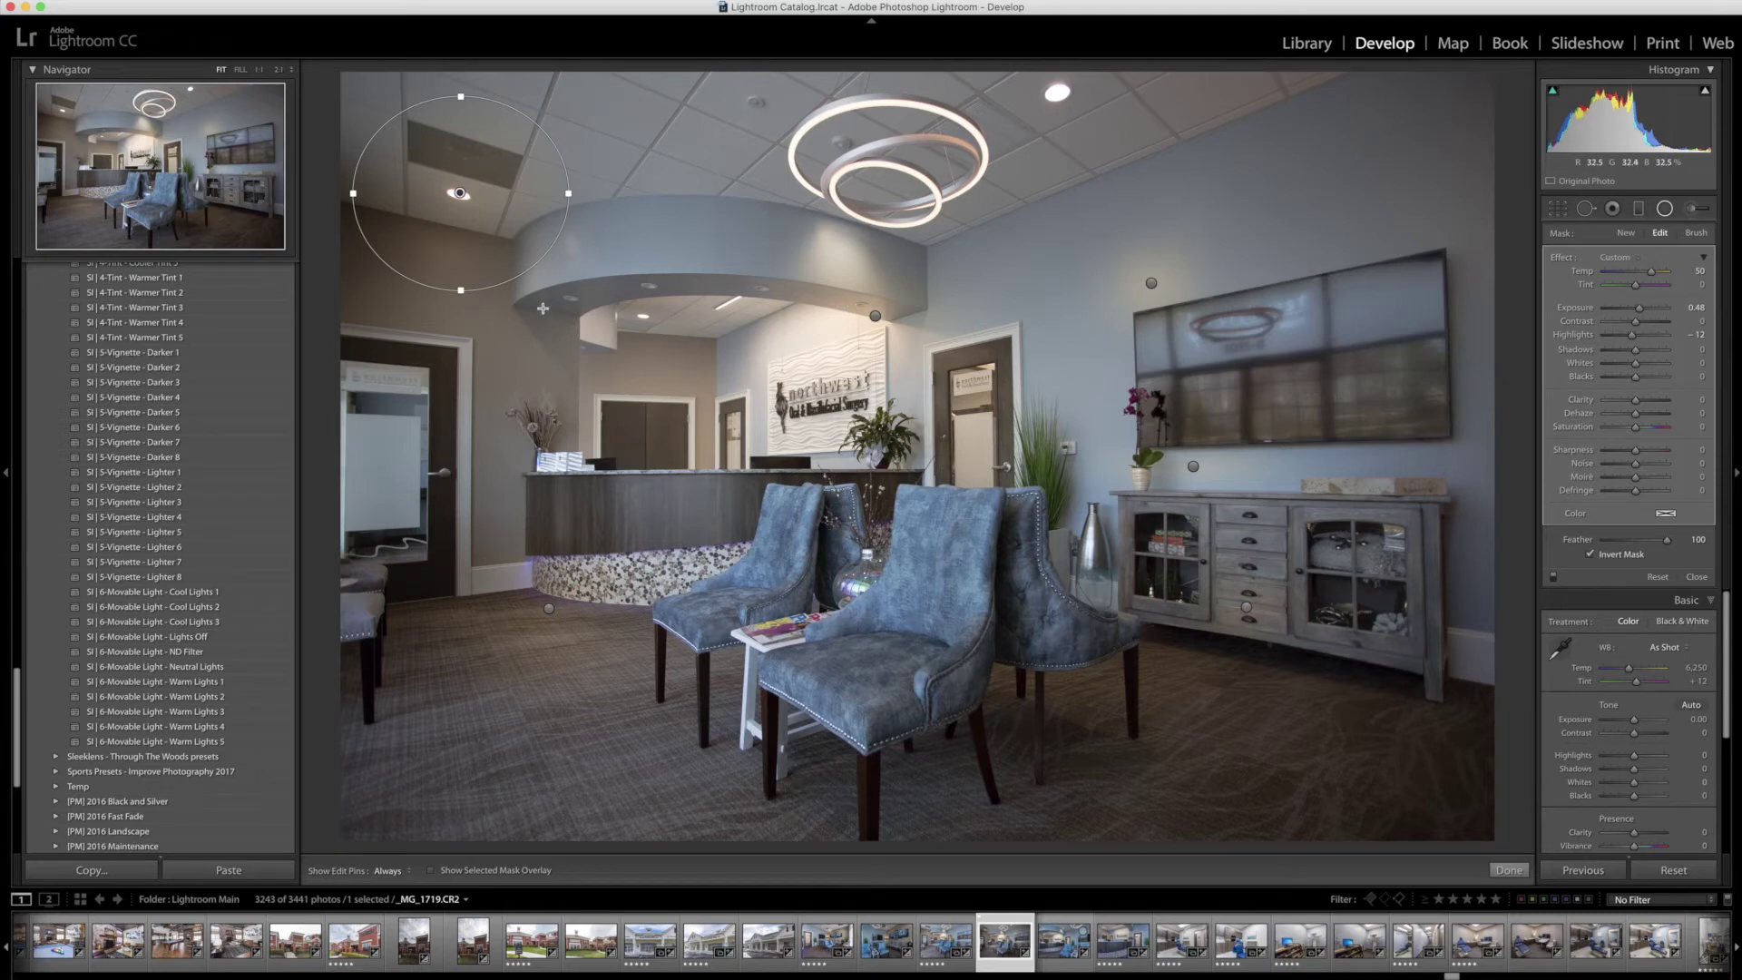
{"action": "left_click_drag", "start_coordinate": [875, 315], "coordinate": [760, 287]}
{"action": "left_click", "coordinate": [1152, 283]}
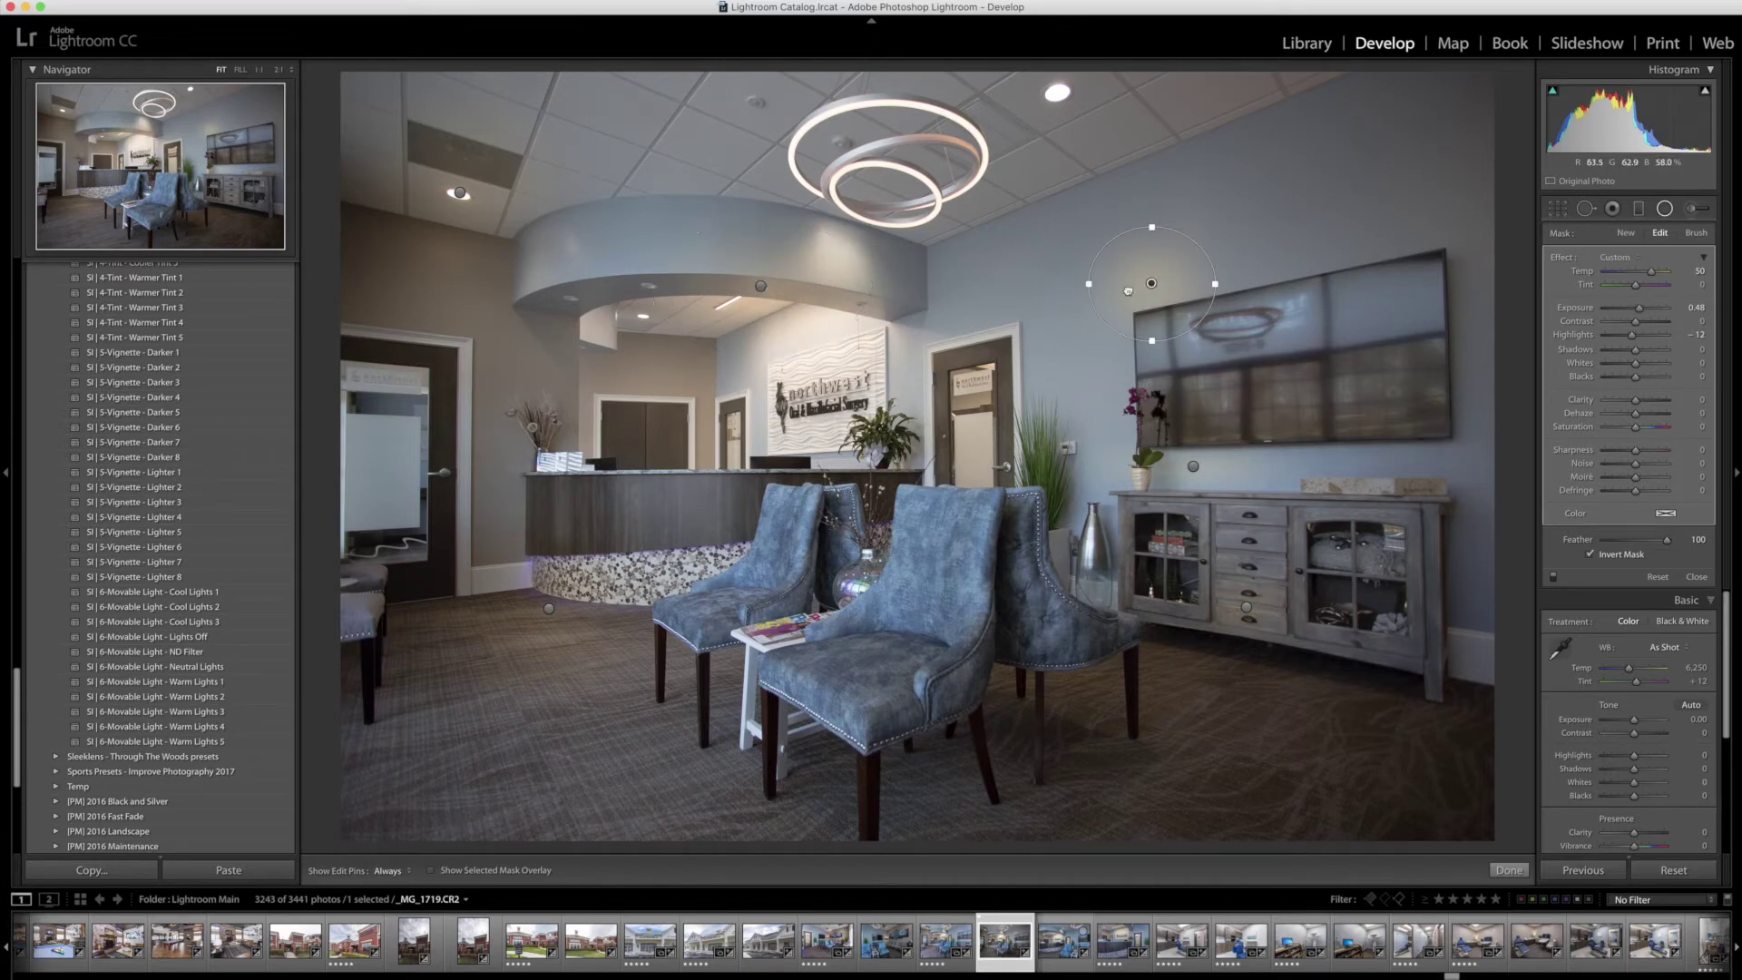
{"action": "left_click_drag", "start_coordinate": [1152, 283], "coordinate": [646, 284]}
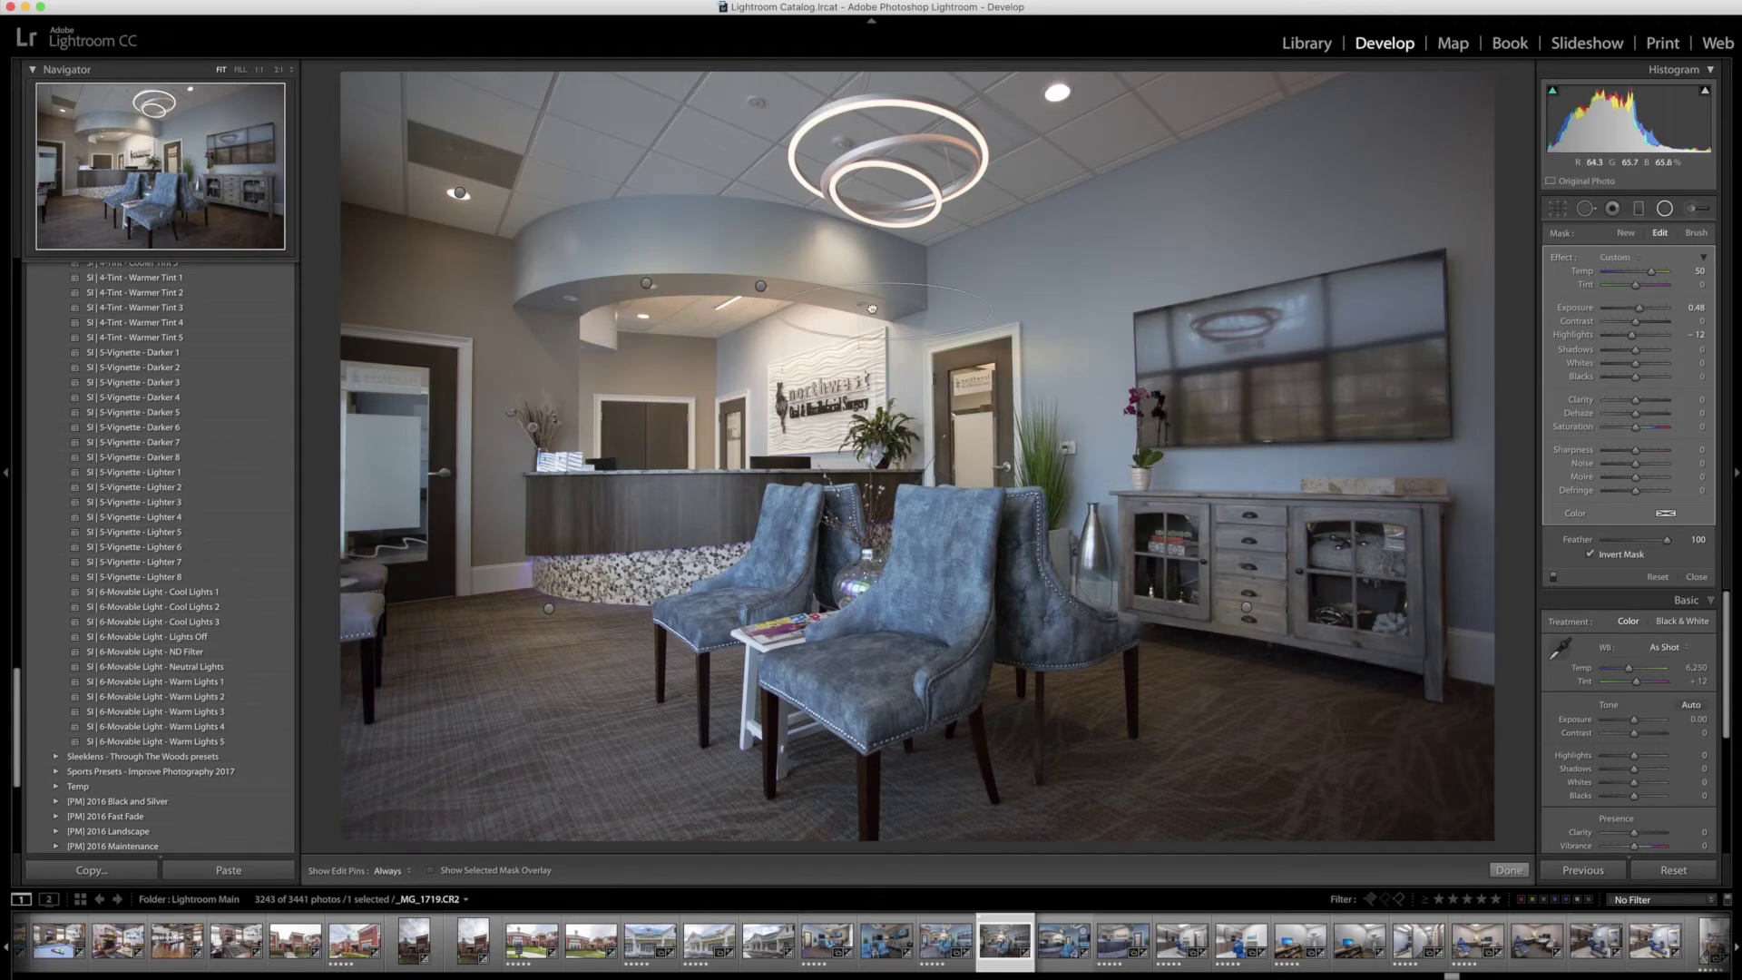
{"action": "left_click_drag", "start_coordinate": [872, 309], "coordinate": [865, 307]}
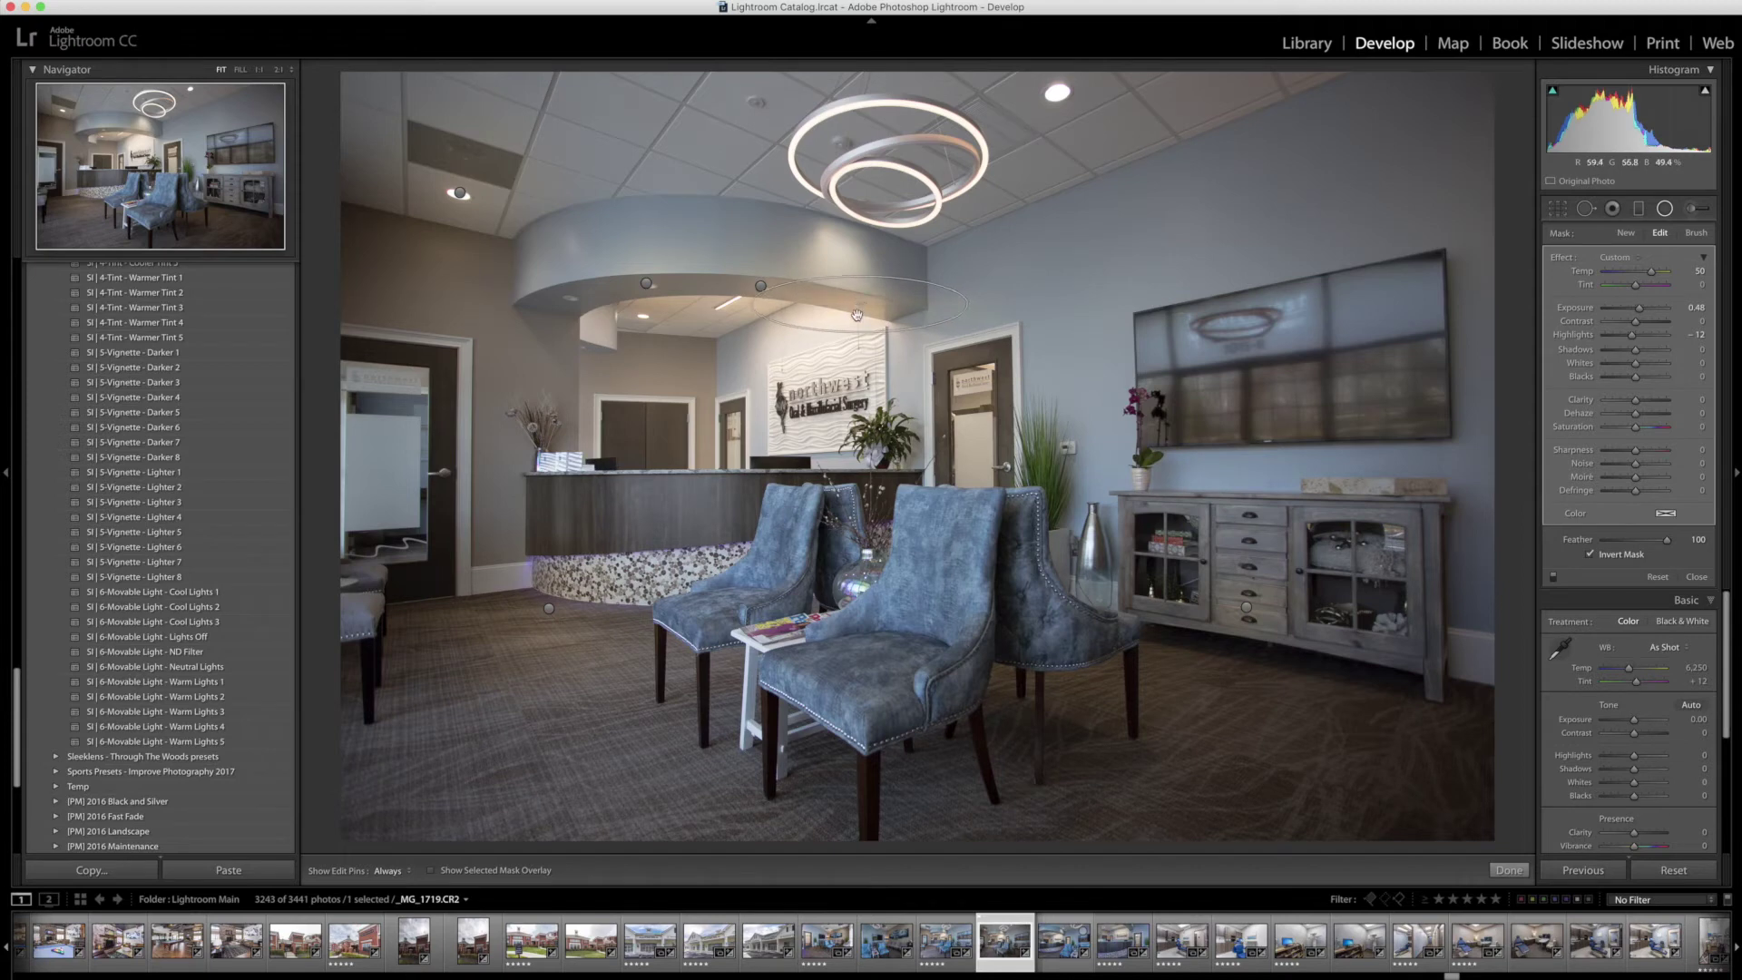
Move the desk's filter onto the soffit and the cabinet's onto the top-right ceiling light, then finish.
{"action": "left_click", "coordinate": [549, 608]}
{"action": "left_click_drag", "start_coordinate": [549, 607], "coordinate": [559, 423]}
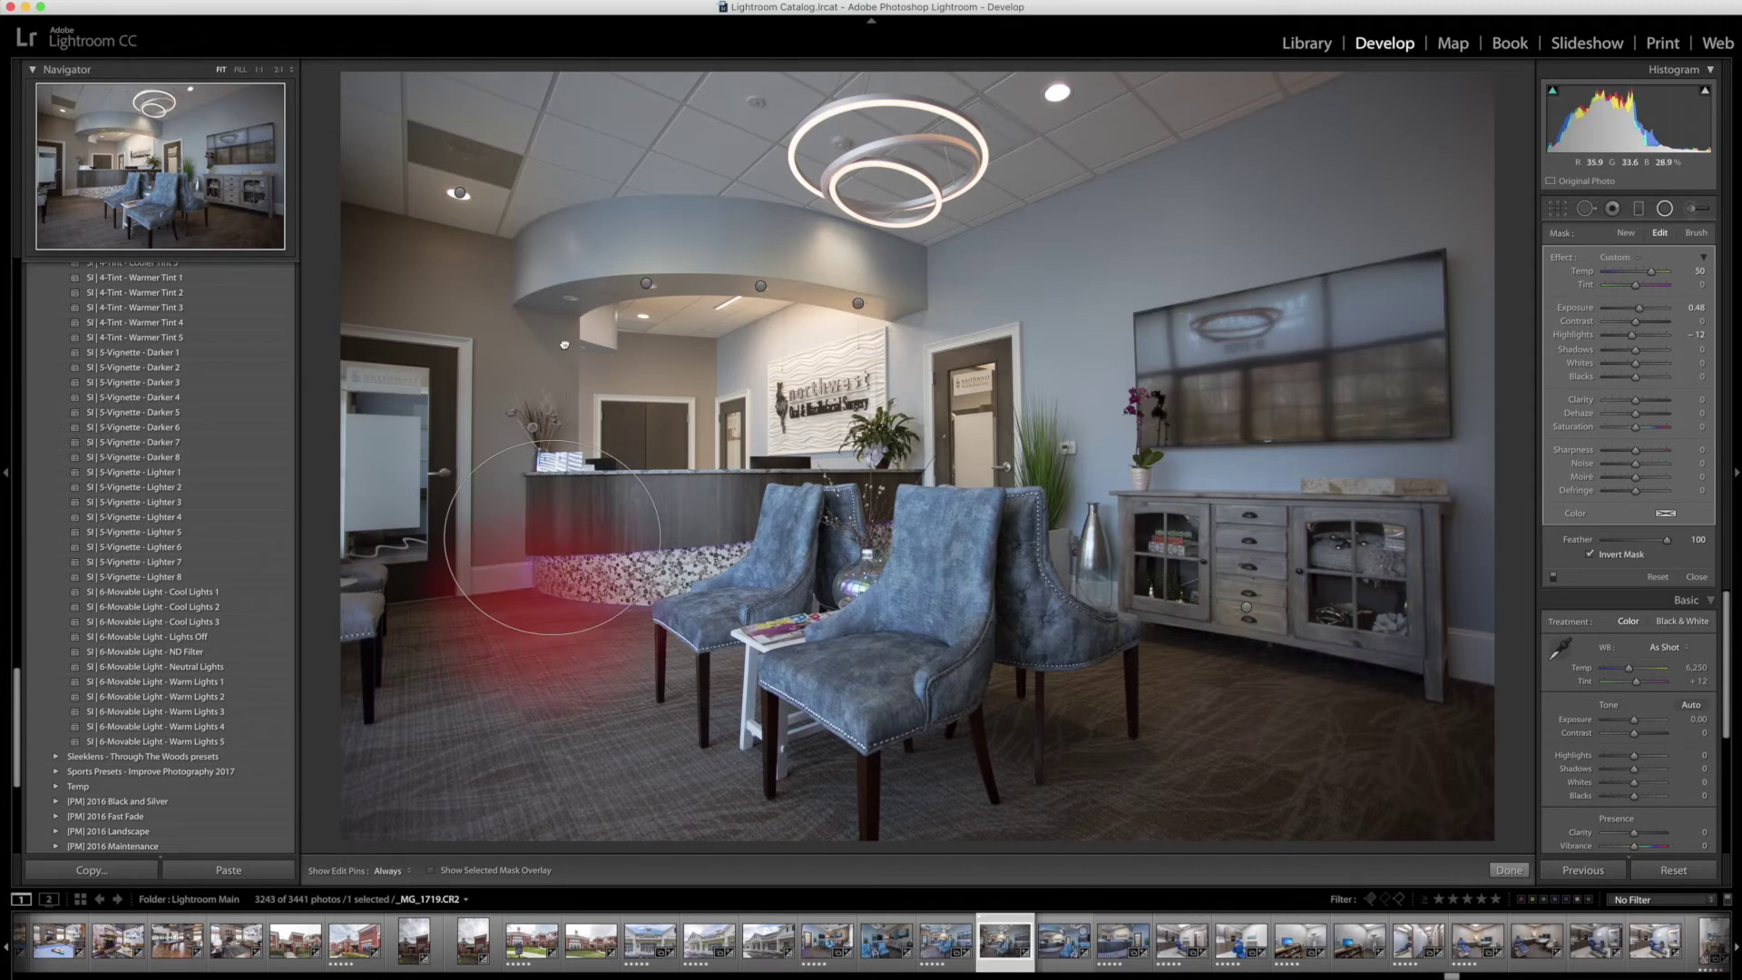
{"action": "left_click_drag", "start_coordinate": [565, 345], "coordinate": [568, 296]}
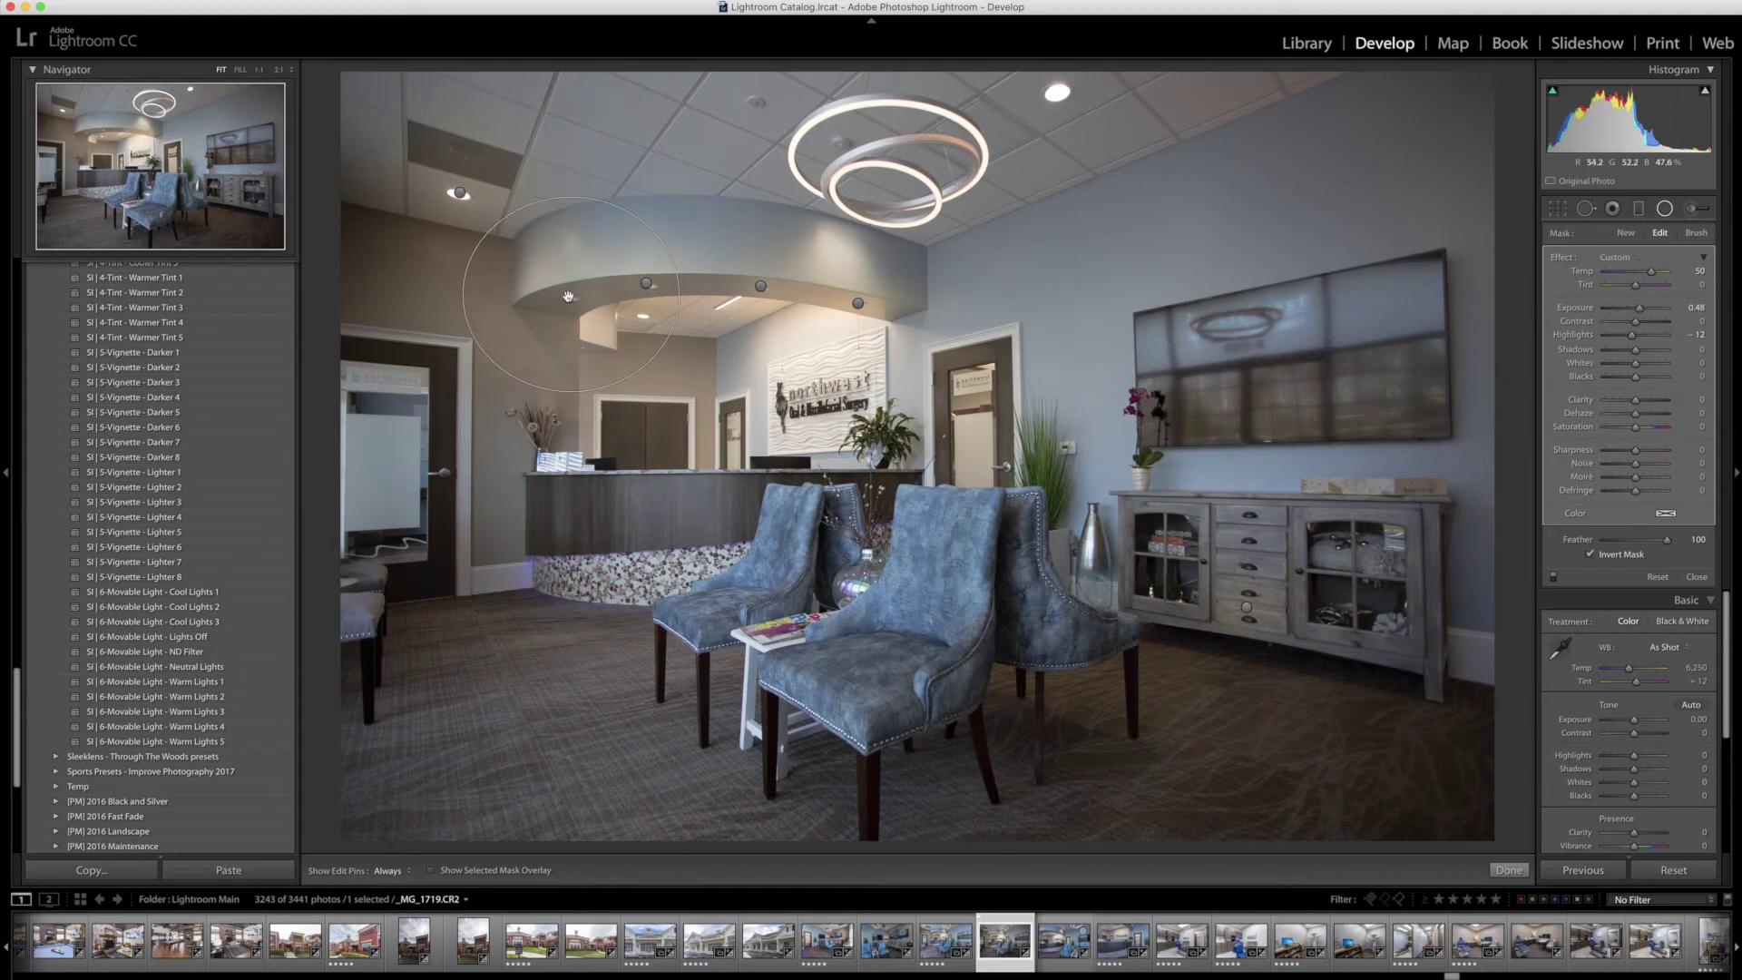
{"action": "left_click", "coordinate": [1247, 607]}
{"action": "left_click_drag", "start_coordinate": [1248, 607], "coordinate": [1092, 243]}
{"action": "left_click_drag", "start_coordinate": [1061, 106], "coordinate": [1058, 96]}
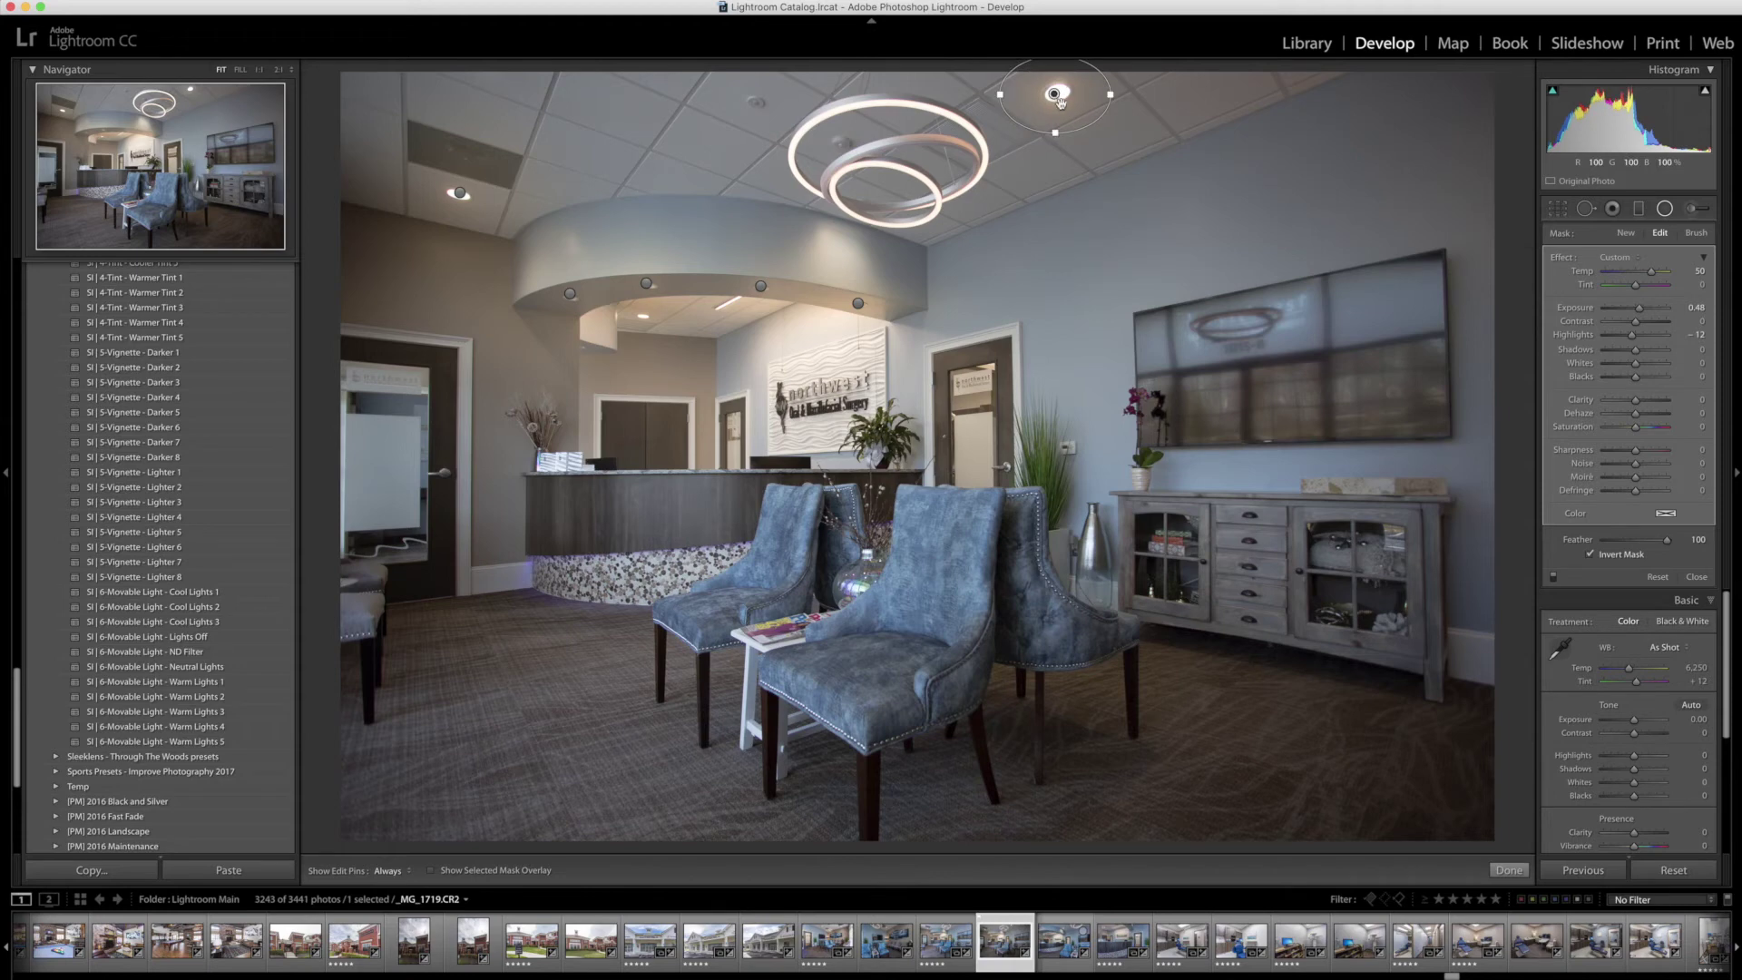
{"action": "left_click", "coordinate": [1509, 870]}
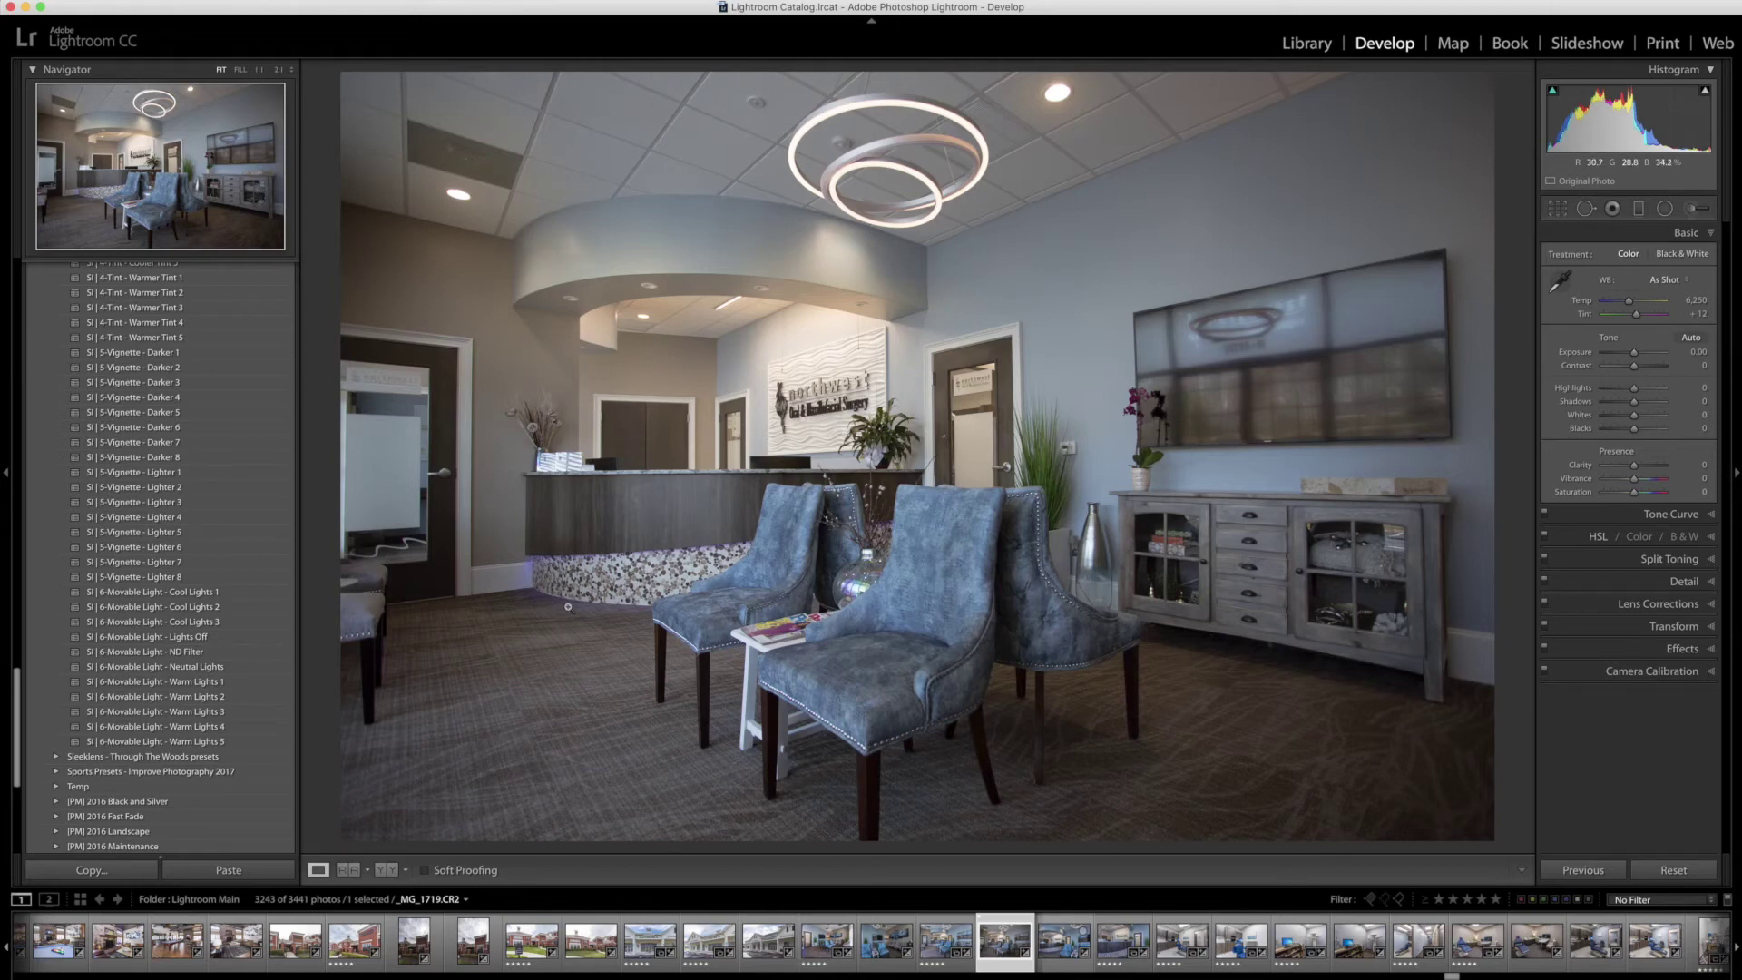
Apply SI | 1-Base - Soft Contrast for Contrast +38 and Clarity -5.
{"action": "scroll", "coordinate": [163, 604], "scroll_direction": "up", "scroll_amount": 15}
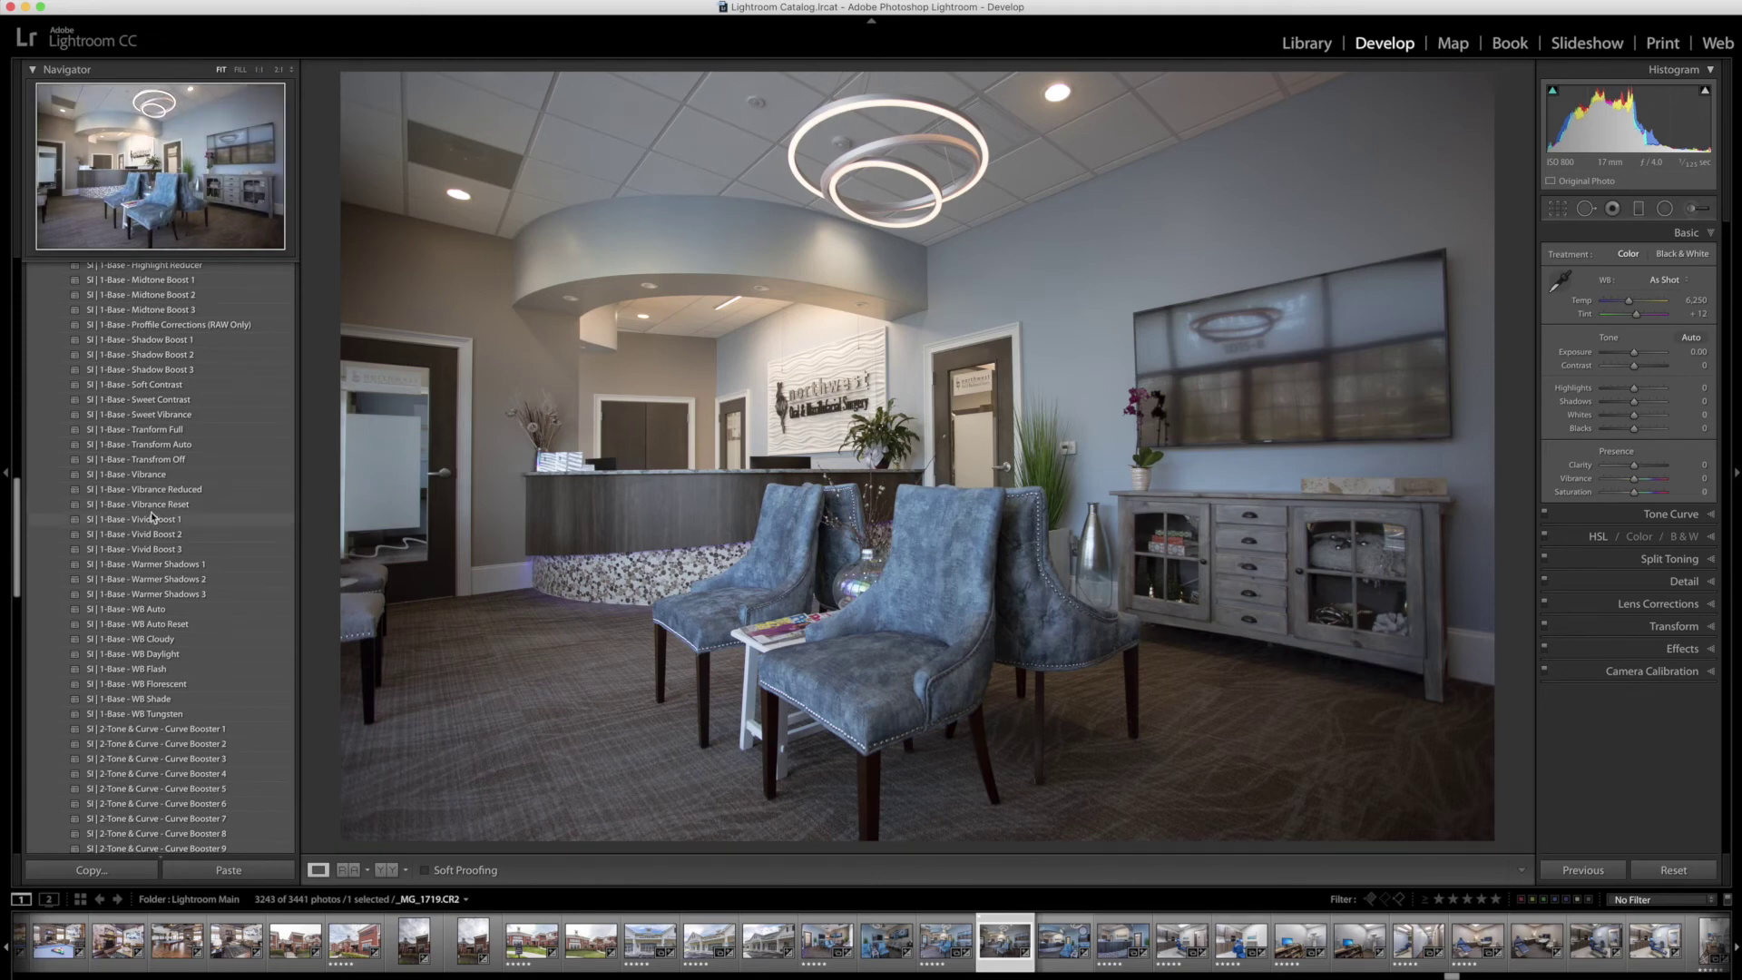
{"action": "scroll", "coordinate": [154, 513], "scroll_direction": "up", "scroll_amount": 2}
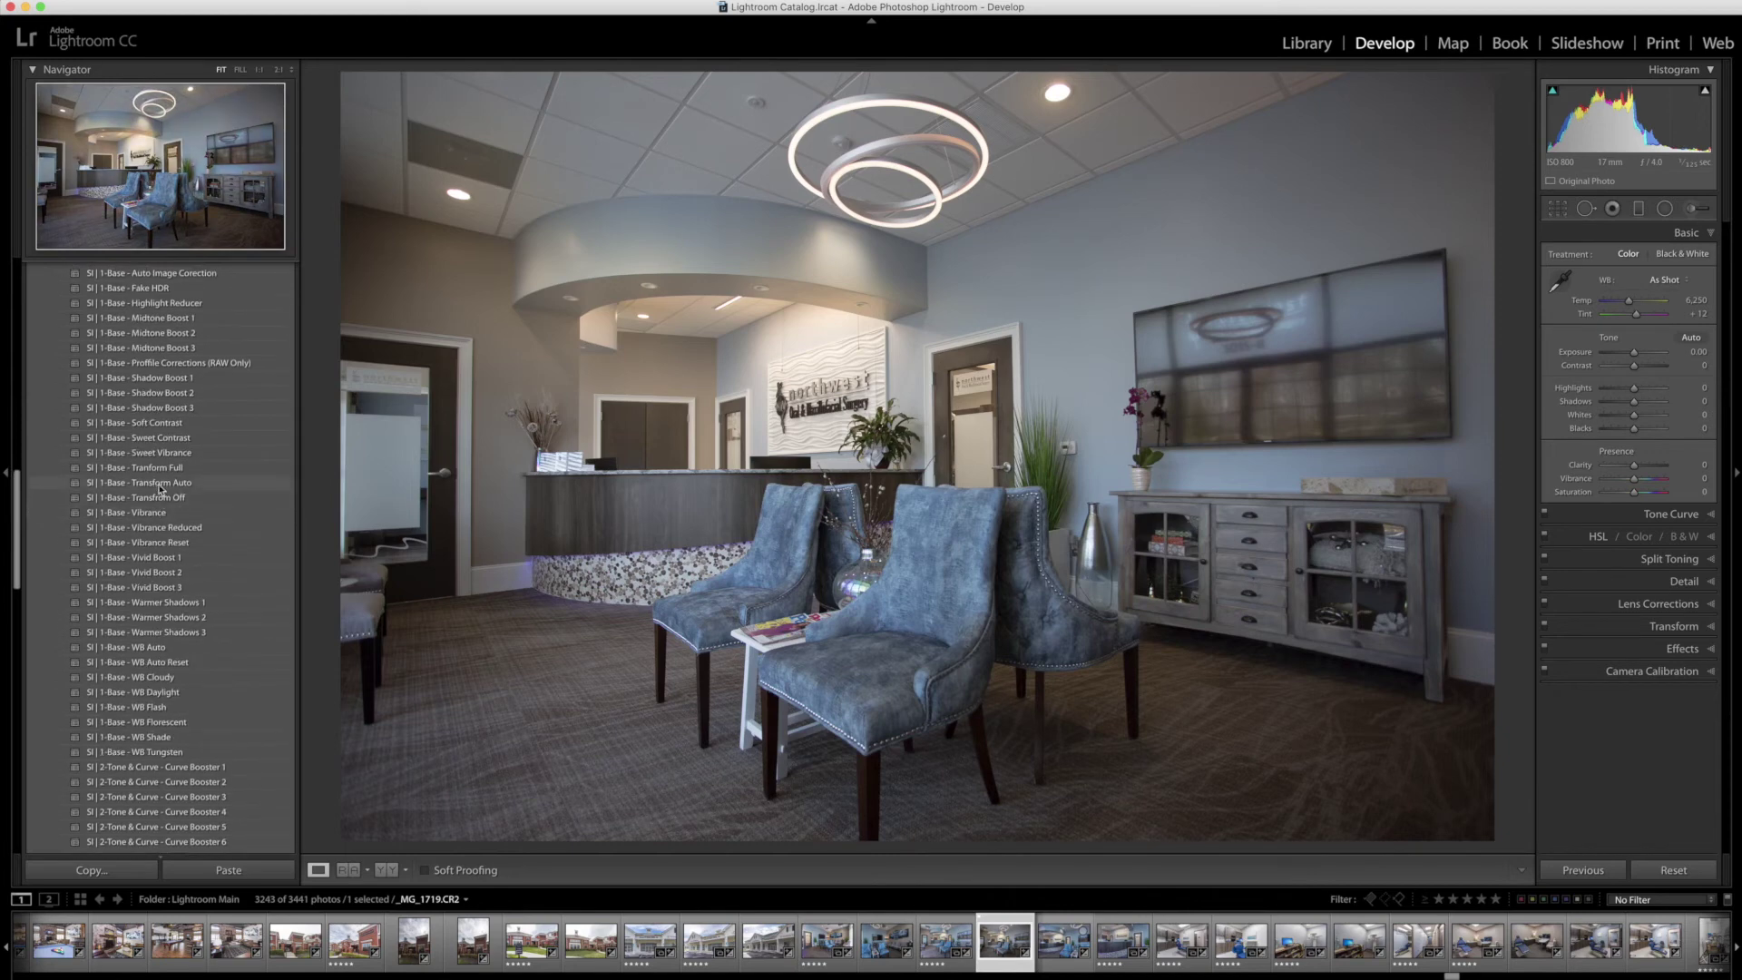
{"action": "left_click", "coordinate": [154, 423]}
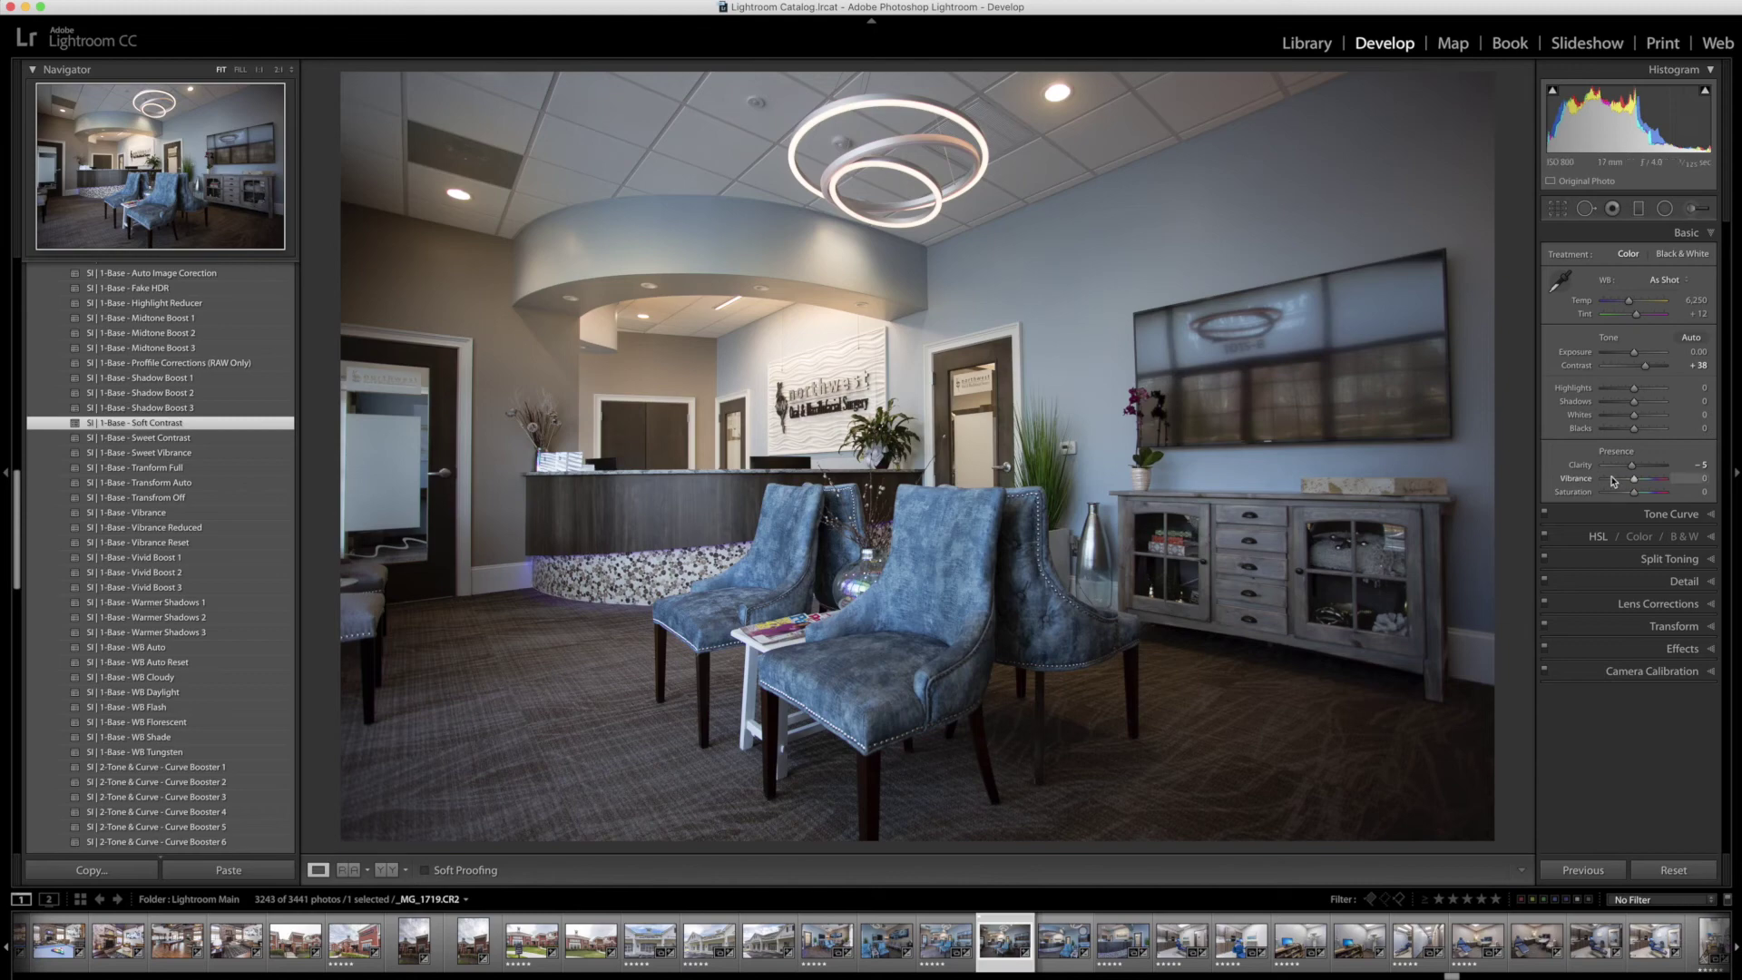
Raise Shadows to +46 in the Basic panel.
{"action": "left_click_drag", "start_coordinate": [1635, 405], "coordinate": [1640, 356]}
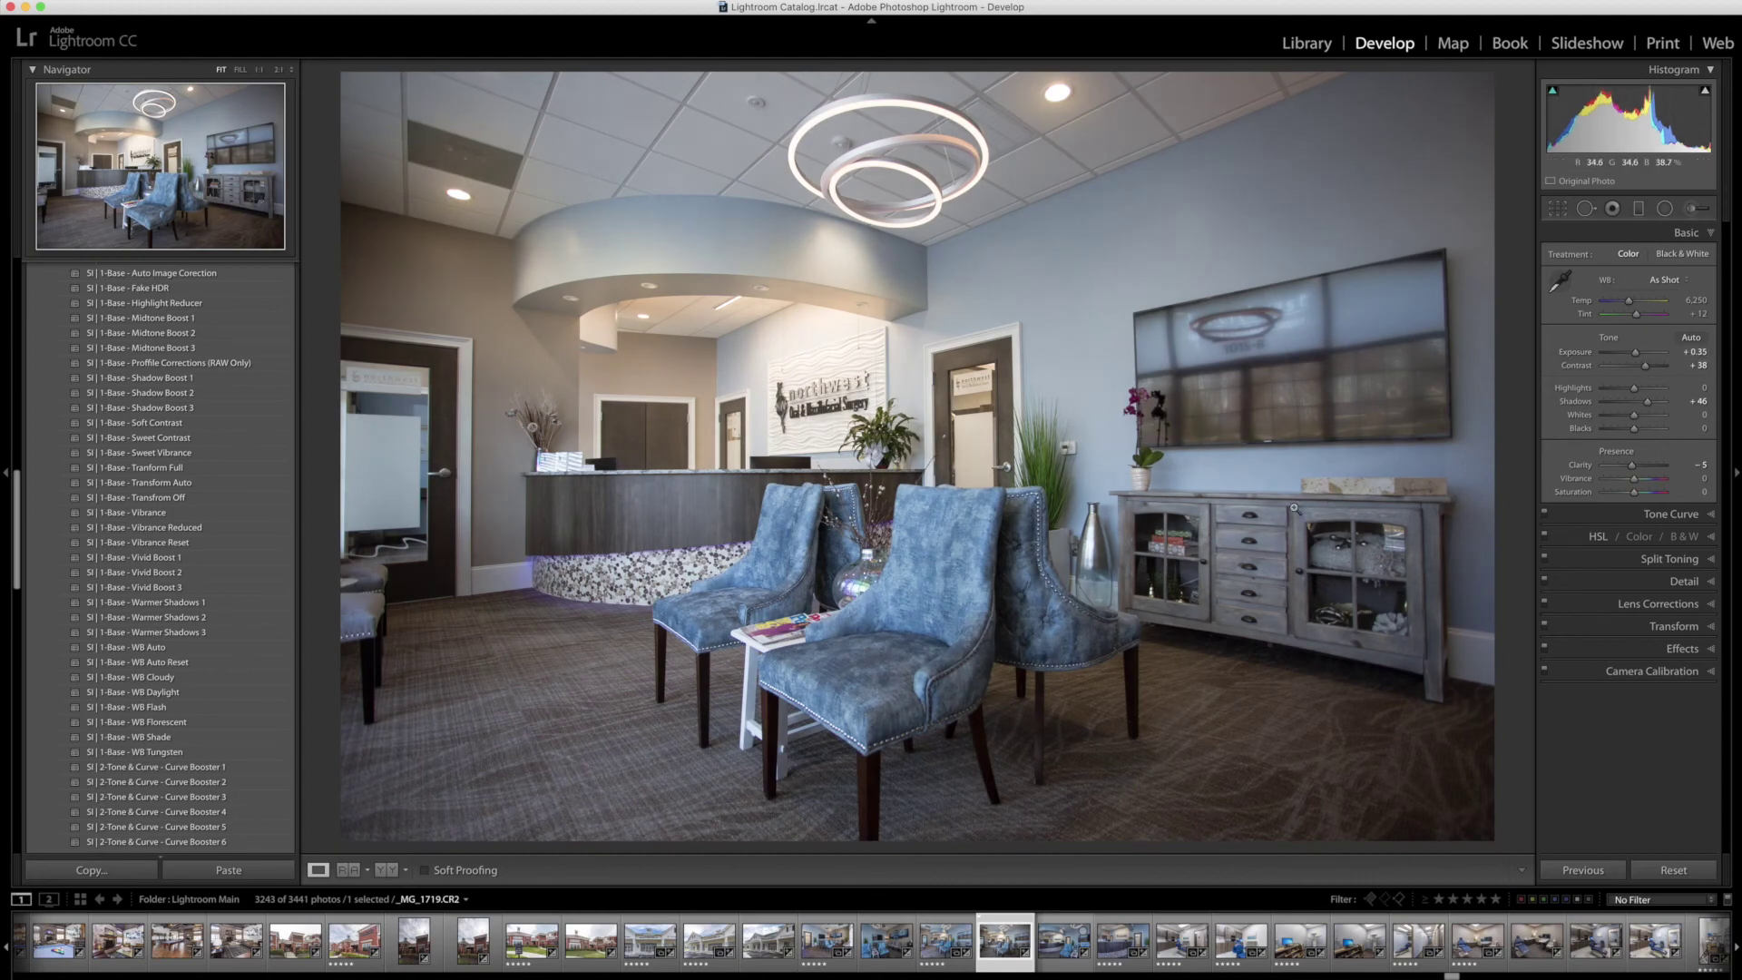
Switch to the left/right Before & After view of the lobby photo.
{"action": "left_click", "coordinate": [386, 869]}
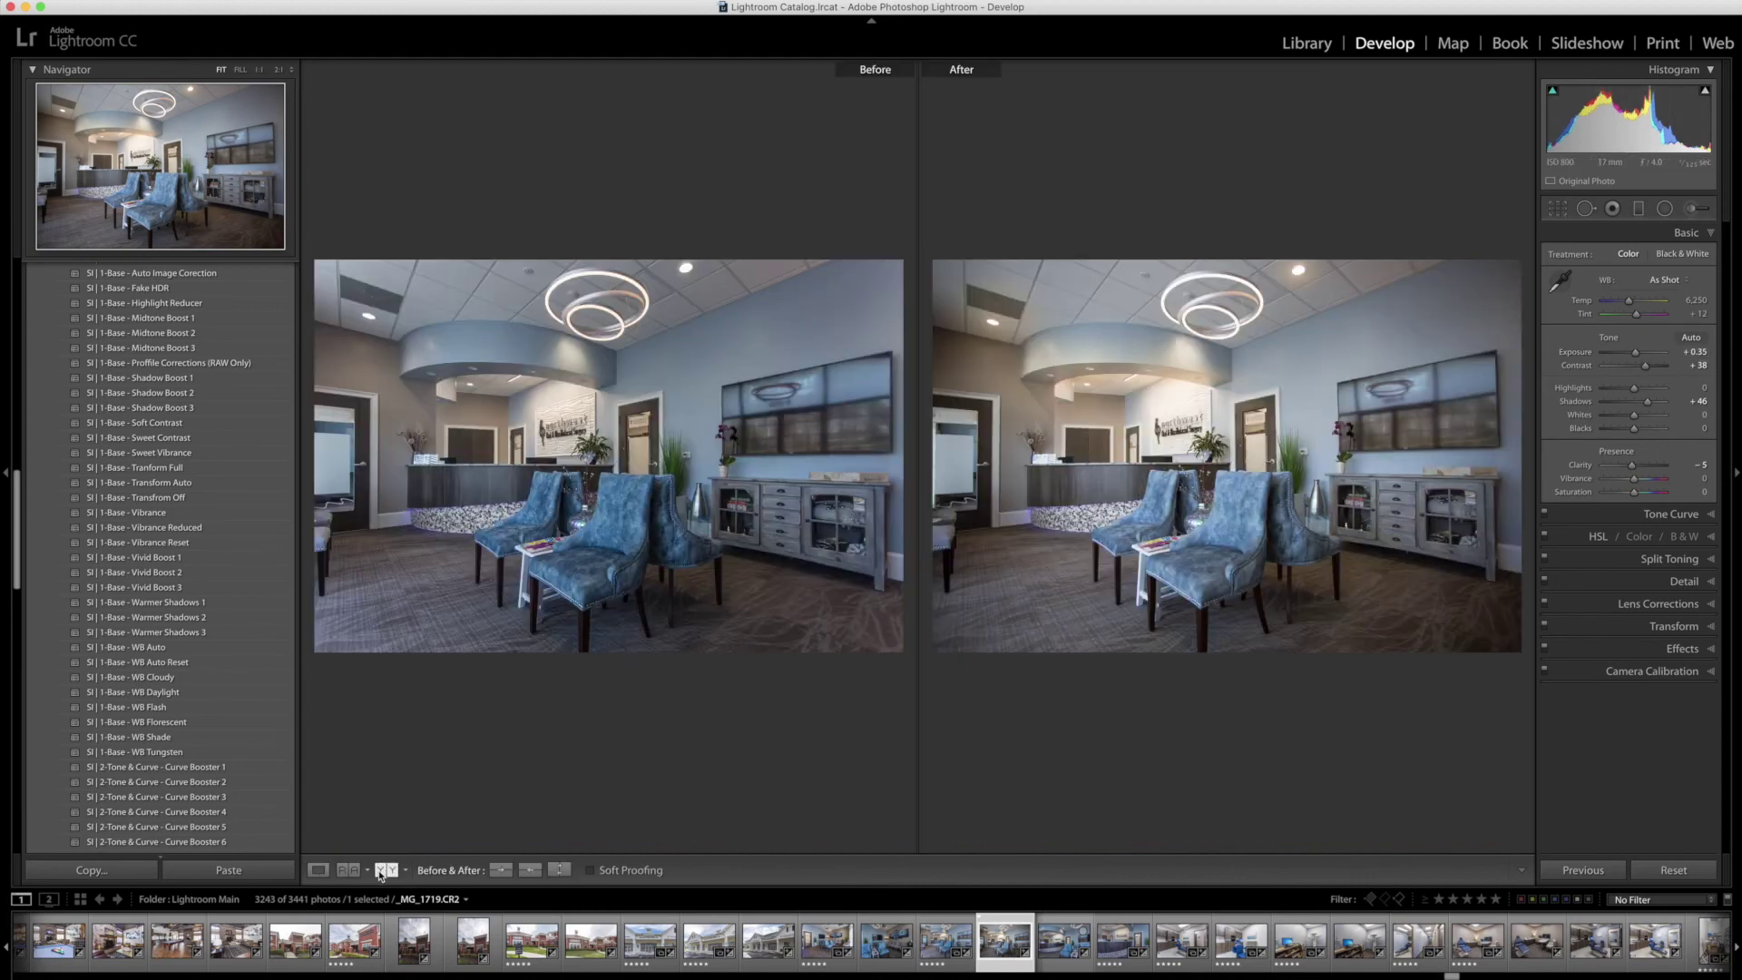